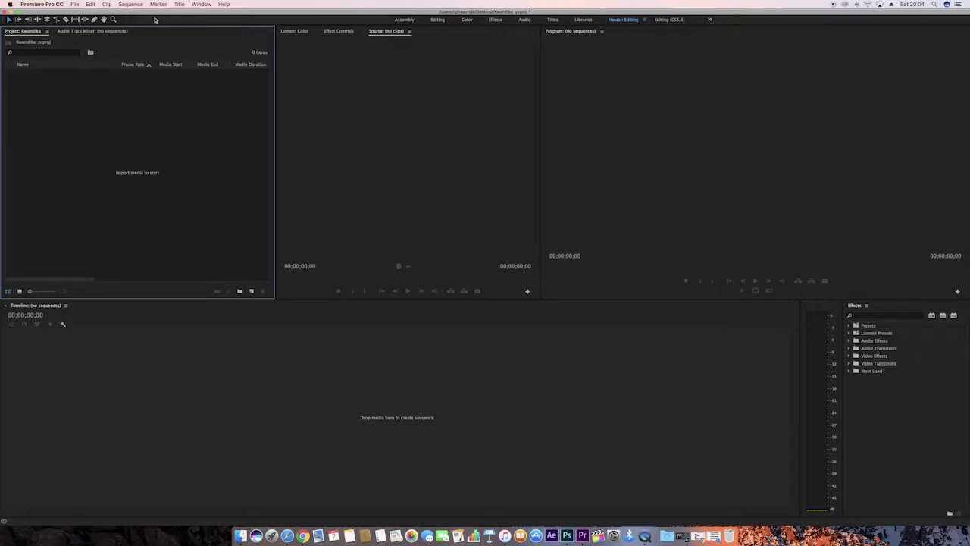
# Step: Create a new default still title named "Gutangira" with the proposed video settings
pyautogui.click(179, 5)
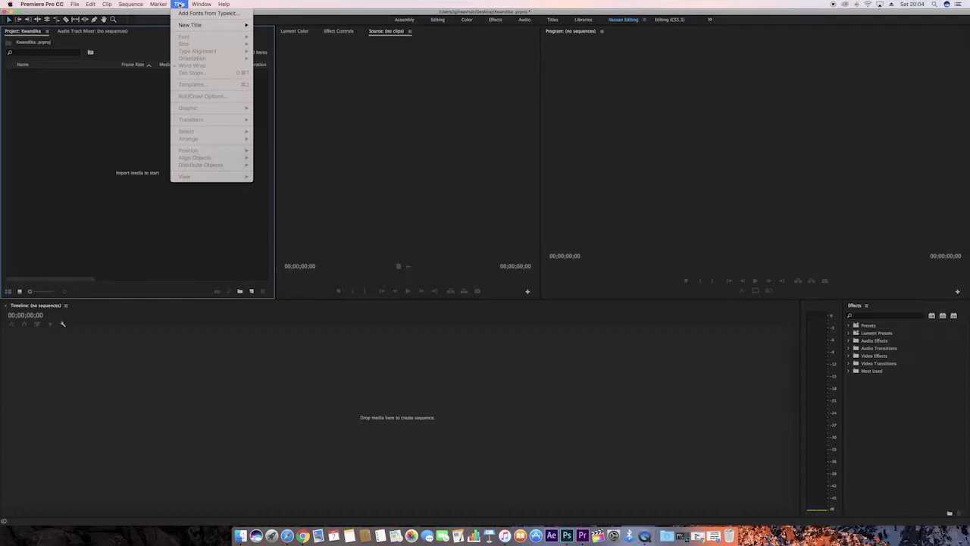
pyautogui.moveTo(188, 26)
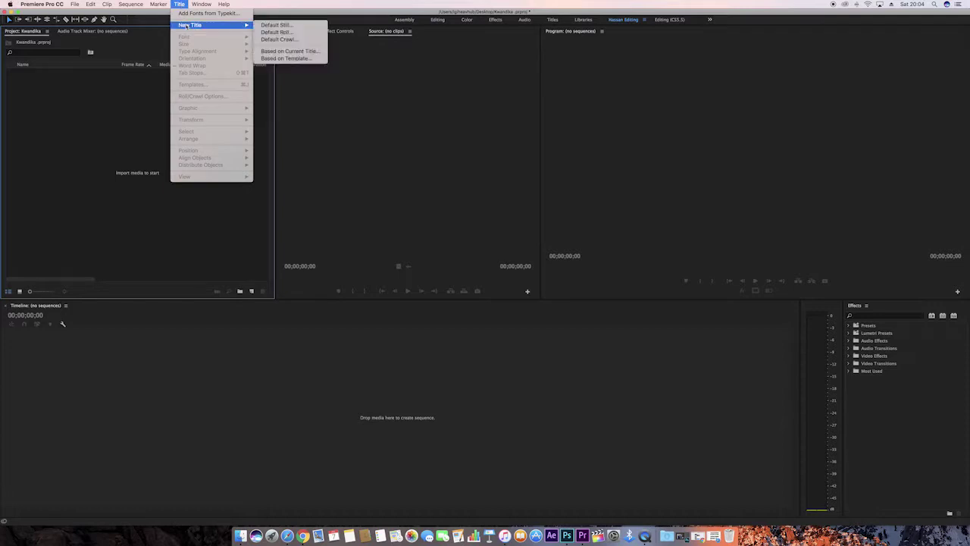
pyautogui.click(274, 25)
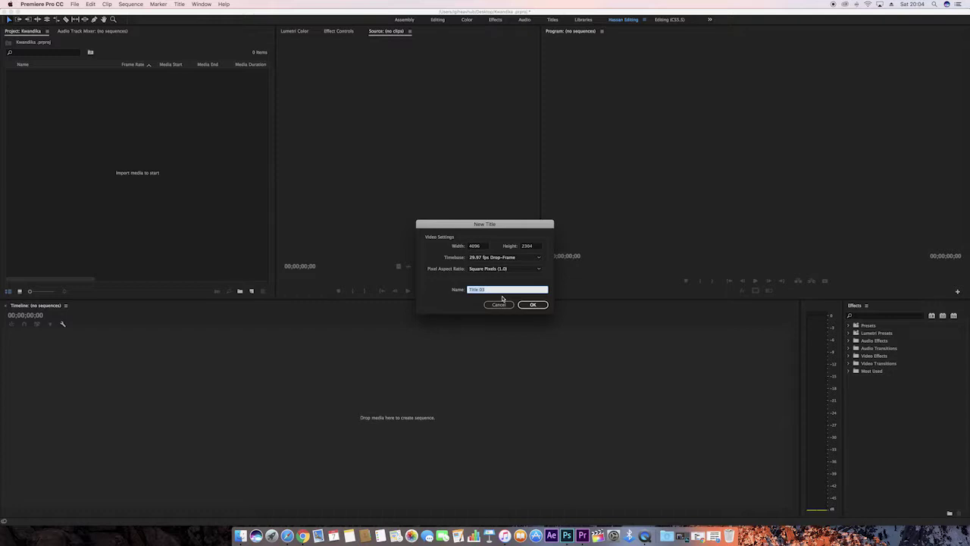
pyautogui.write('Gutangira')
pyautogui.click(532, 305)
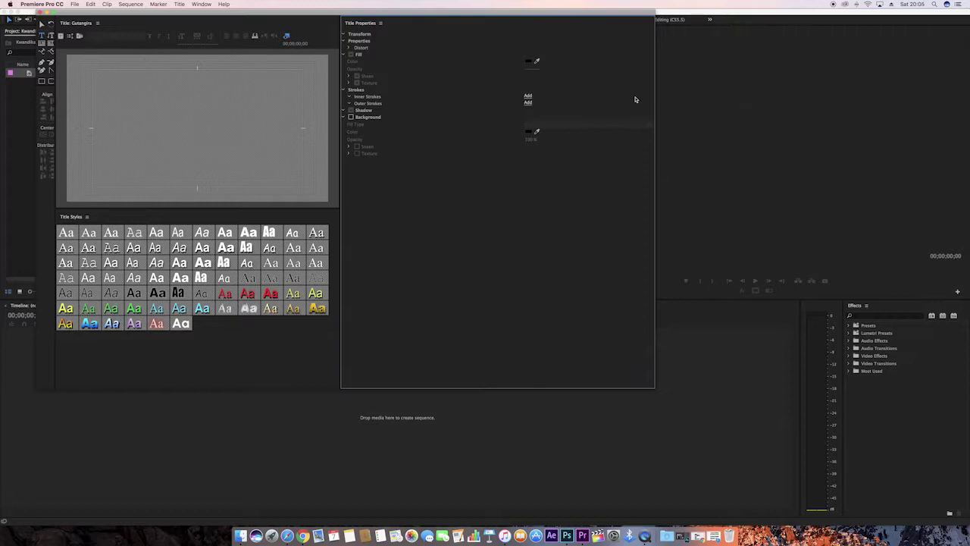
# Step: Add the horizontal text "RWANDA NZIZA" in the upper-left area of the title frame with the Type tool
pyautogui.click(137, 176)
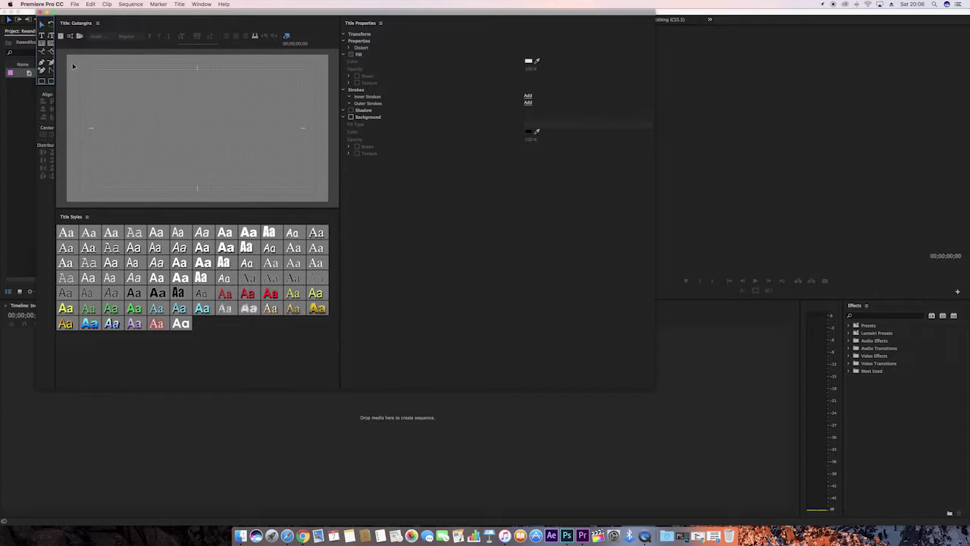
pyautogui.click(42, 35)
pyautogui.click(42, 36)
pyautogui.click(115, 95)
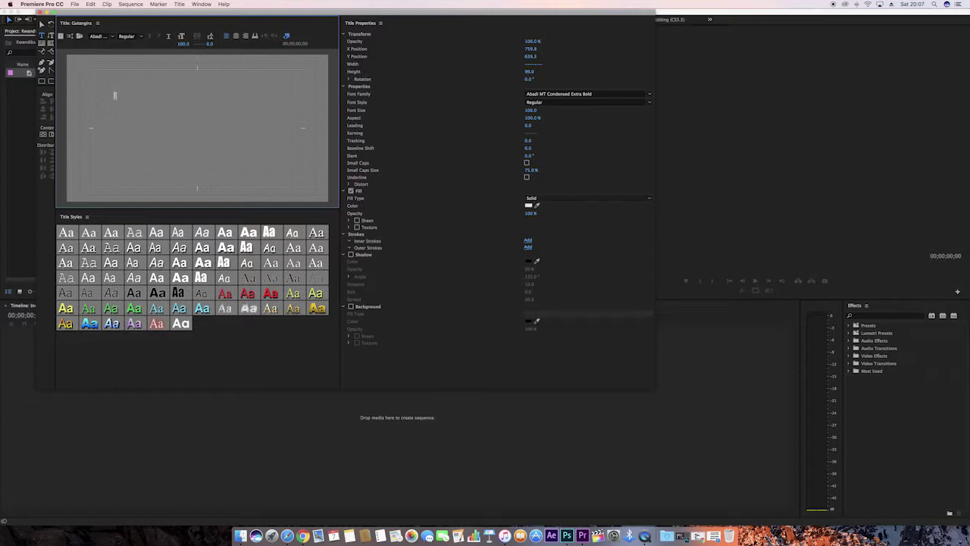
pyautogui.write('RWANDA NZIZA')
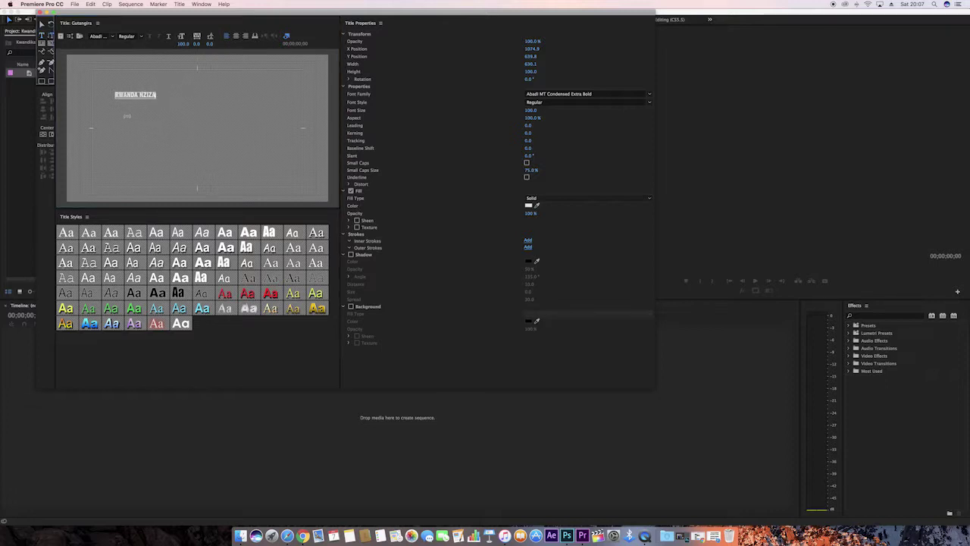
# Step: Add the vertical text "RWANDA NZIZA" below the horizontal text with the Vertical Type tool
pyautogui.click(141, 120)
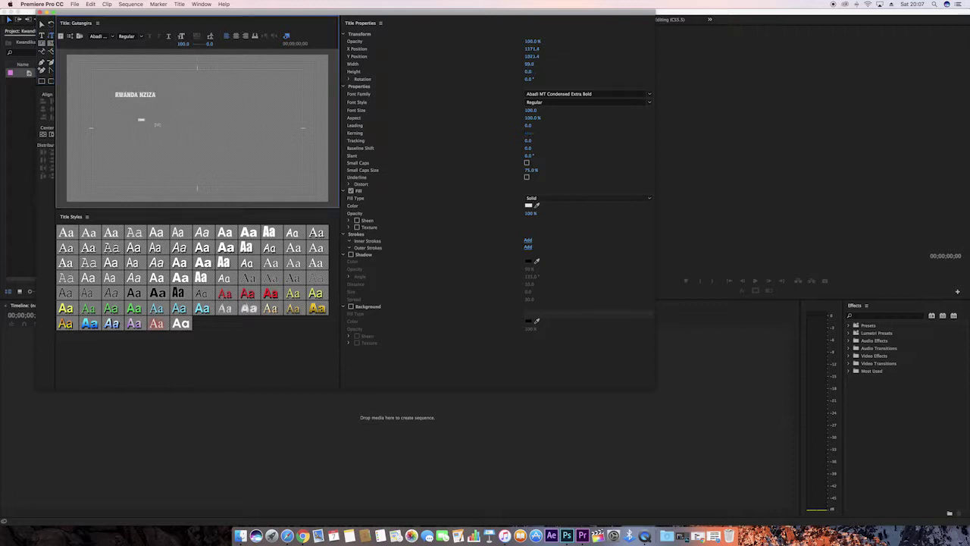
pyautogui.write('RWANDA NZ')
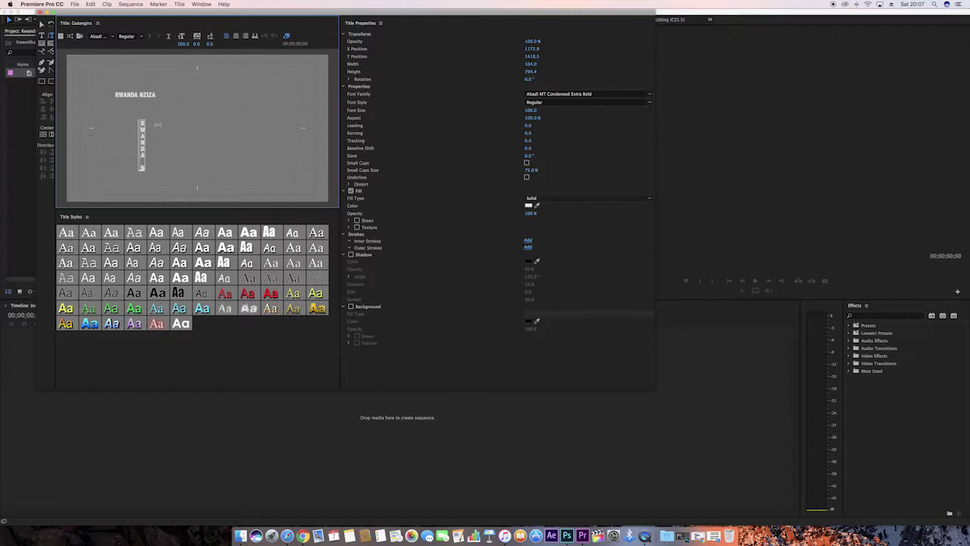
pyautogui.write('IZA')
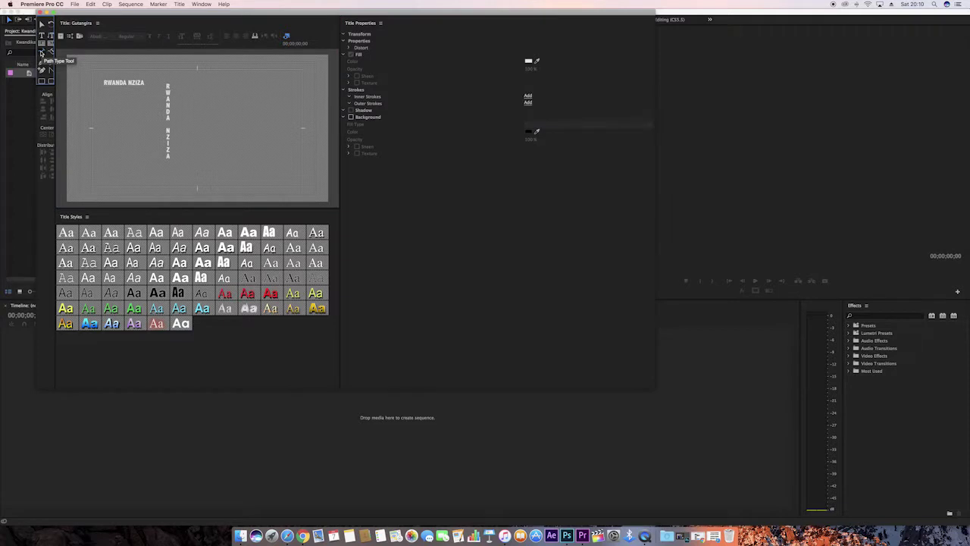
# Step: Draw a rising diagonal text path about 1087 by 386 px beside the vertical text and enter "RWANDA NZIZA" along it
pyautogui.click(41, 53)
pyautogui.click(43, 54)
pyautogui.click(197, 123)
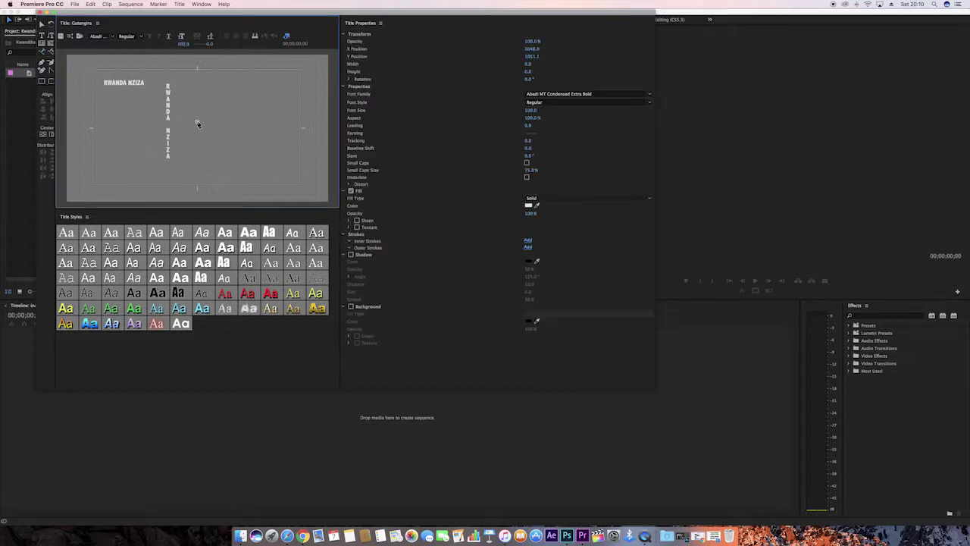
pyautogui.click(267, 98)
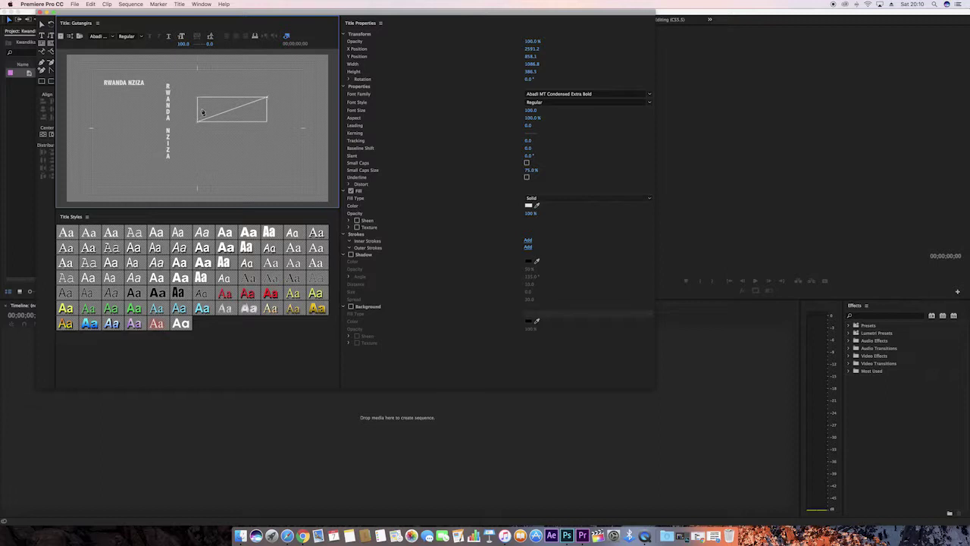
pyautogui.write('RWANDA NZIZA')
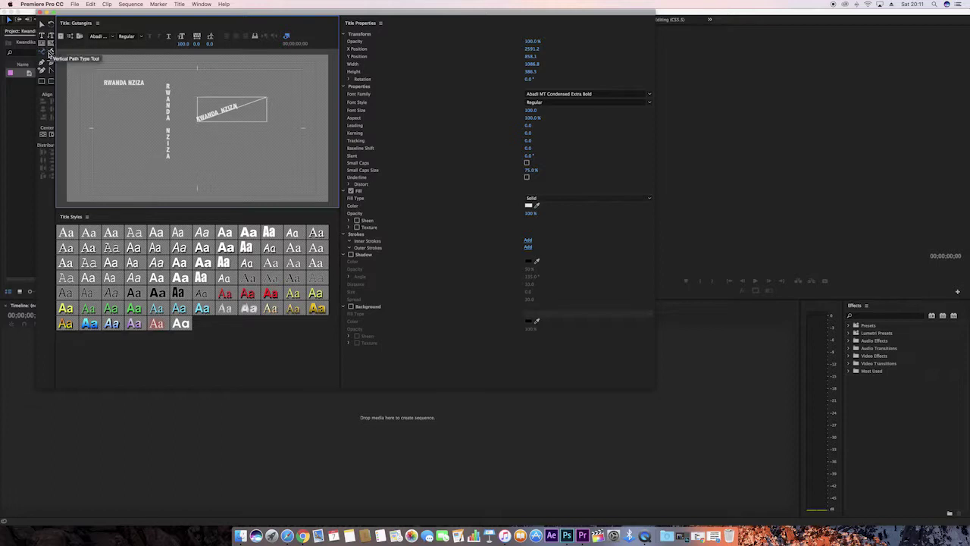
# Step: Reposition the horizontal, vertical and diagonal text objects so they stand side by side across the middle of the frame
pyautogui.click(41, 24)
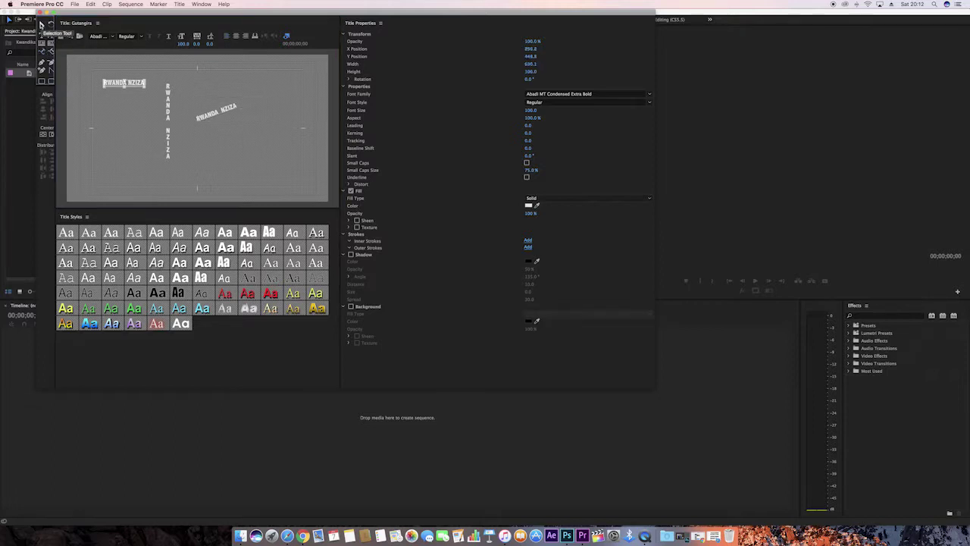
pyautogui.click(122, 83)
pyautogui.moveTo(131, 86); pyautogui.dragTo(244, 131)
pyautogui.click(170, 115)
pyautogui.click(176, 121)
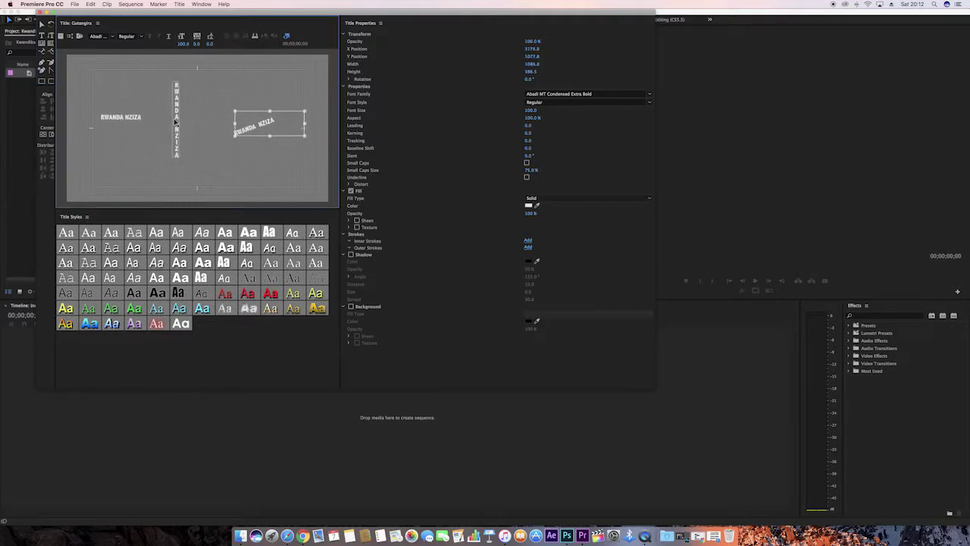
pyautogui.moveTo(176, 123); pyautogui.dragTo(204, 123)
pyautogui.moveTo(135, 119); pyautogui.dragTo(185, 119)
pyautogui.click(203, 120)
pyautogui.moveTo(250, 128); pyautogui.dragTo(257, 113)
pyautogui.moveTo(187, 122); pyautogui.dragTo(200, 122)
pyautogui.moveTo(136, 119); pyautogui.dragTo(132, 119)
pyautogui.moveTo(200, 121); pyautogui.dragTo(190, 121)
pyautogui.moveTo(263, 111); pyautogui.dragTo(188, 125)
pyautogui.click(142, 122)
pyautogui.click(225, 130)
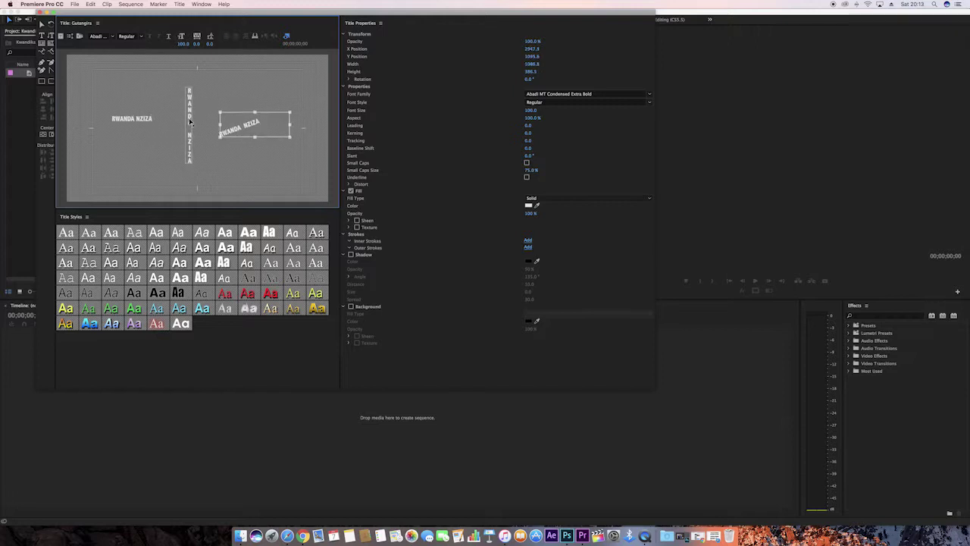
pyautogui.click(142, 120)
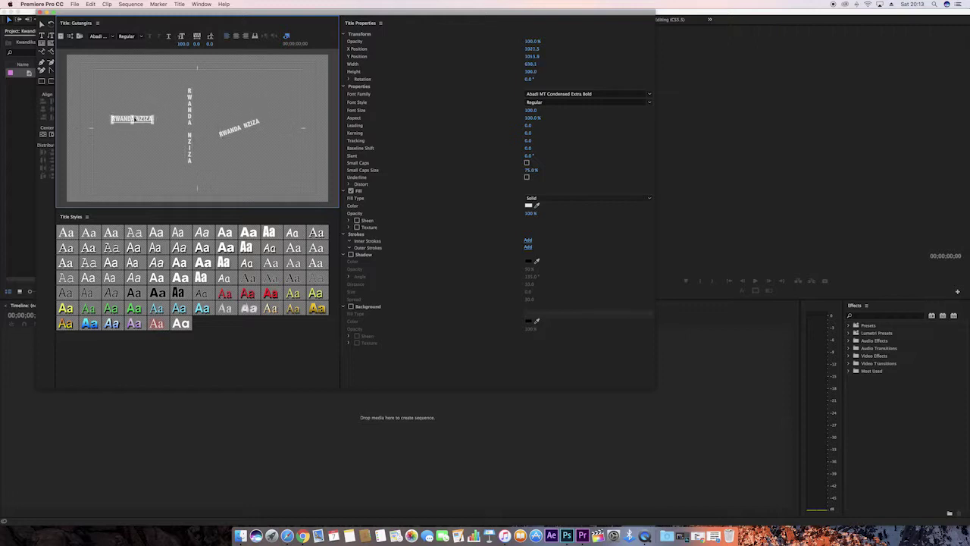
# Step: Delete the vertical and diagonal text objects, keeping only the horizontal "RWANDA NZIZA"
pyautogui.click(190, 119)
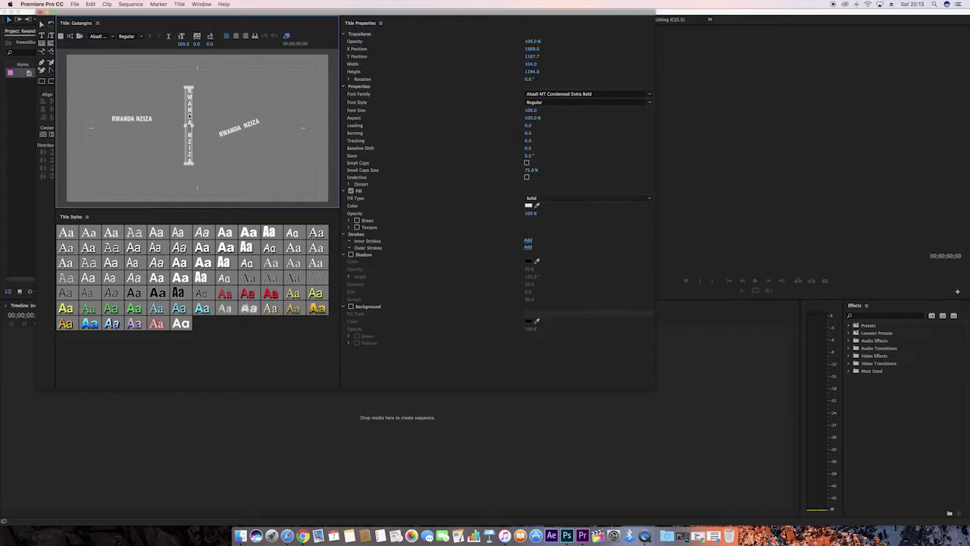
pyautogui.press('Delete')
pyautogui.click(240, 127)
pyautogui.press('Delete')
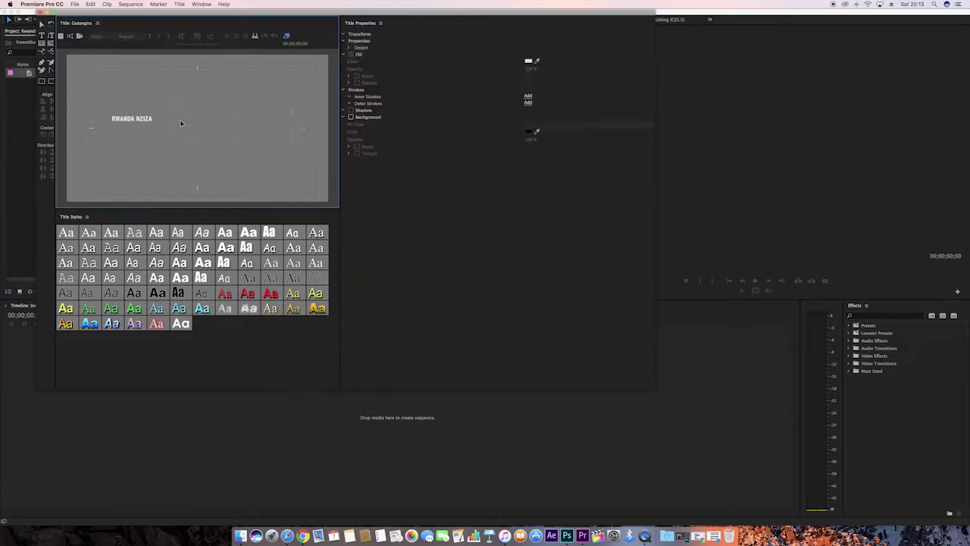
# Step: Center the "RWANDA NZIZA" text horizontally and vertically in the title frame
pyautogui.click(141, 122)
pyautogui.click(42, 135)
pyautogui.press('super+z')
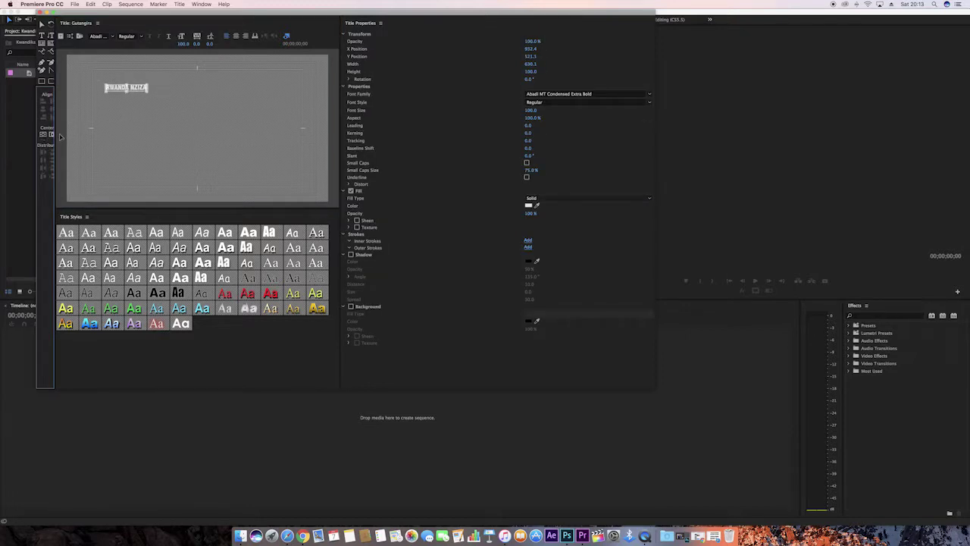
pyautogui.click(130, 88)
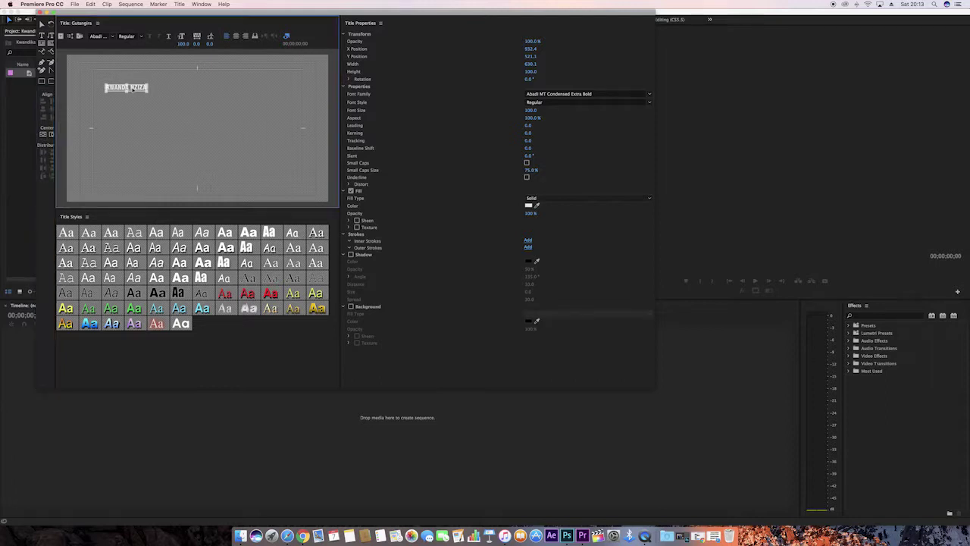
pyautogui.click(50, 133)
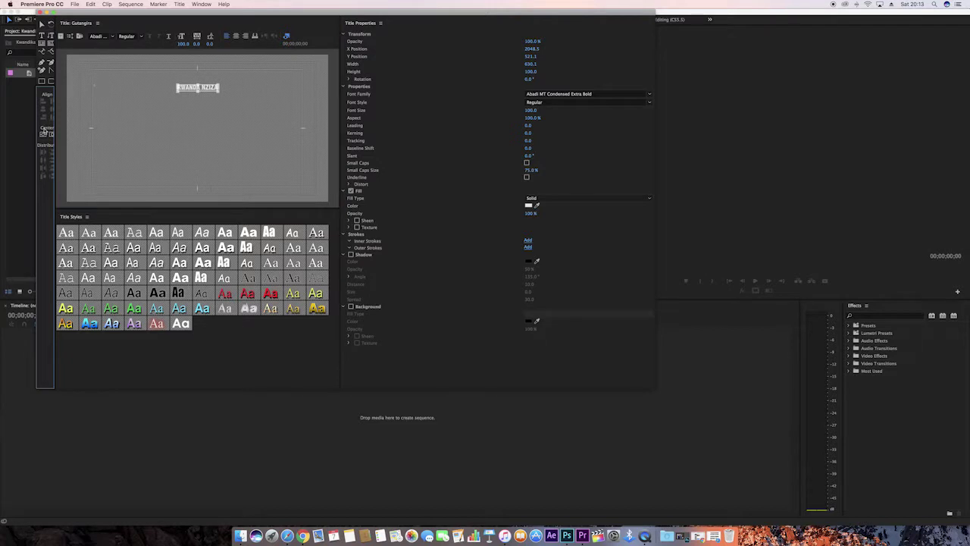
pyautogui.click(43, 134)
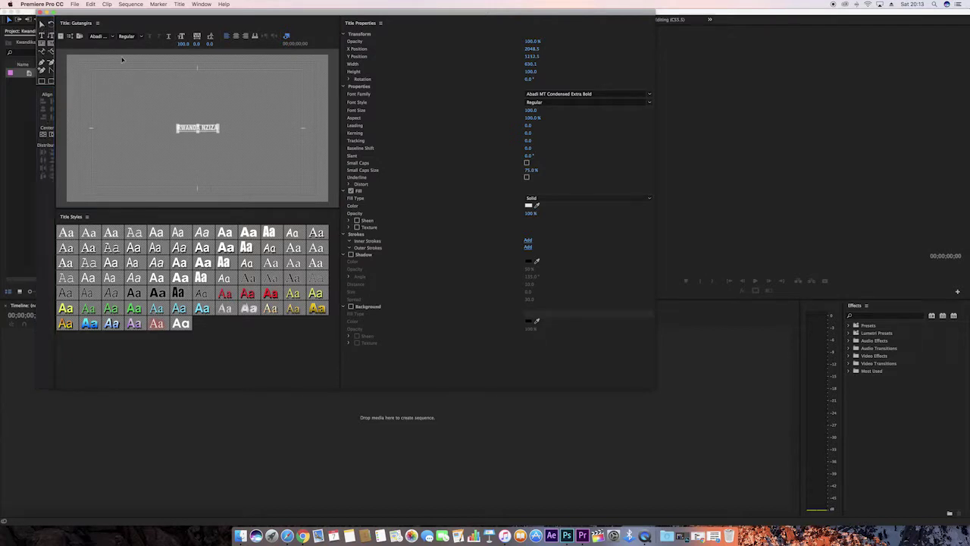
# Step: Set the font family of the whole "RWANDA NZIZA" text to Century
pyautogui.click(41, 35)
pyautogui.click(202, 127)
pyautogui.moveTo(218, 127); pyautogui.dragTo(187, 127)
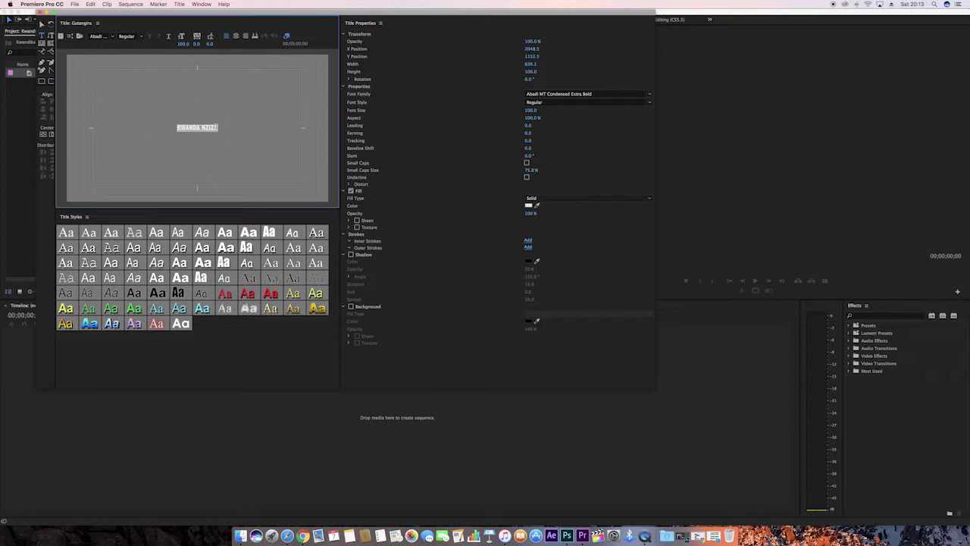
pyautogui.moveTo(217, 127); pyautogui.dragTo(176, 128)
pyautogui.click(95, 35)
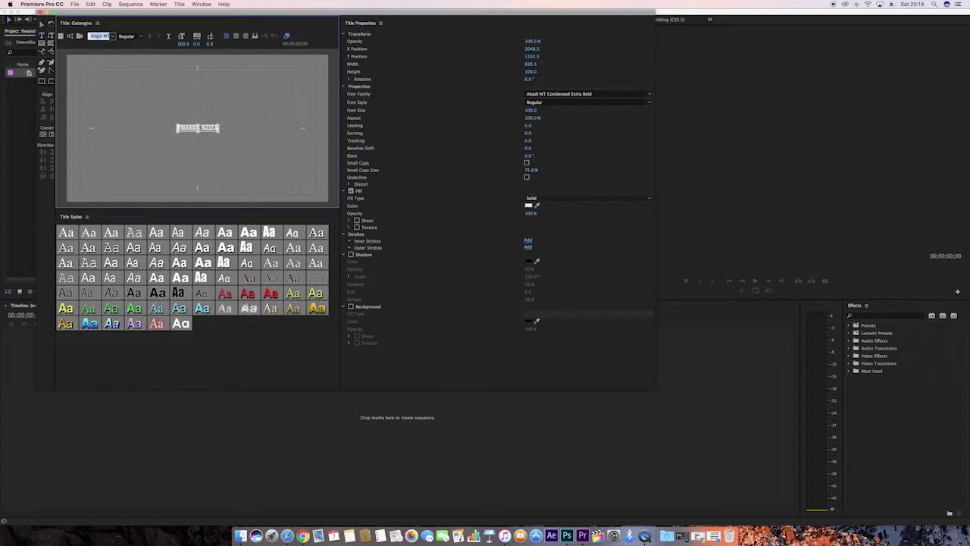
pyautogui.click(565, 94)
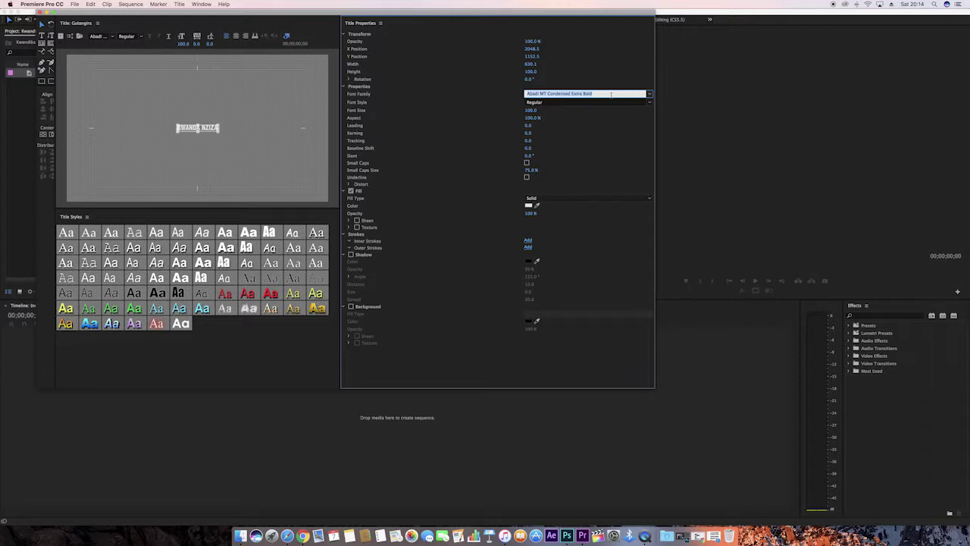
pyautogui.write('Century')
# Step: Browse the available font families and change the "RWANDA NZIZA" text to Arial Black
pyautogui.click(649, 97)
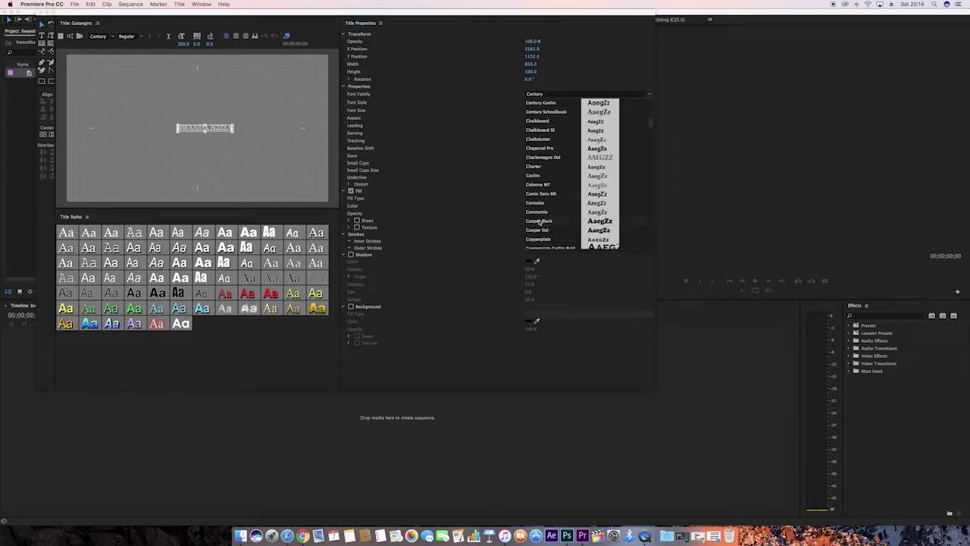
pyautogui.scroll(-5, 545, 224)
pyautogui.scroll(-20, 541, 220)
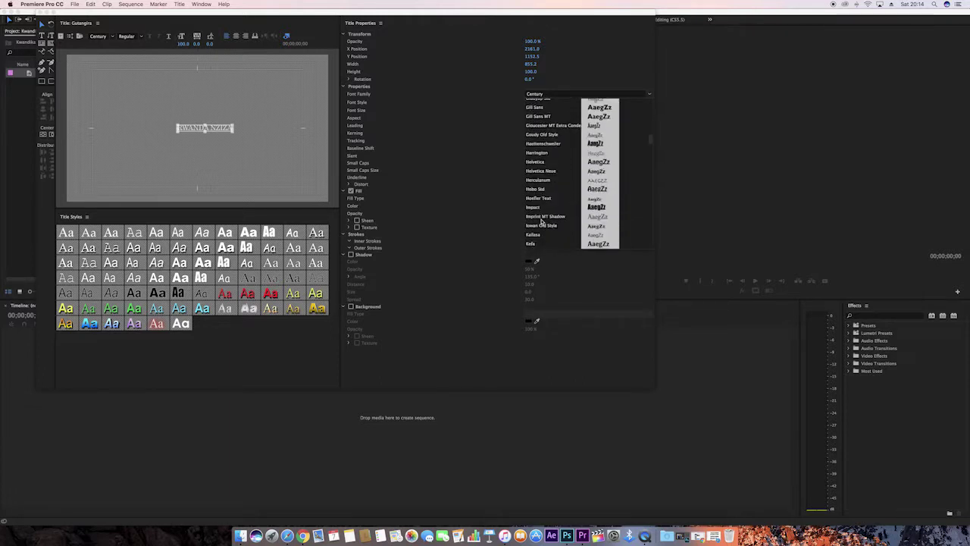
pyautogui.scroll(-15, 541, 220)
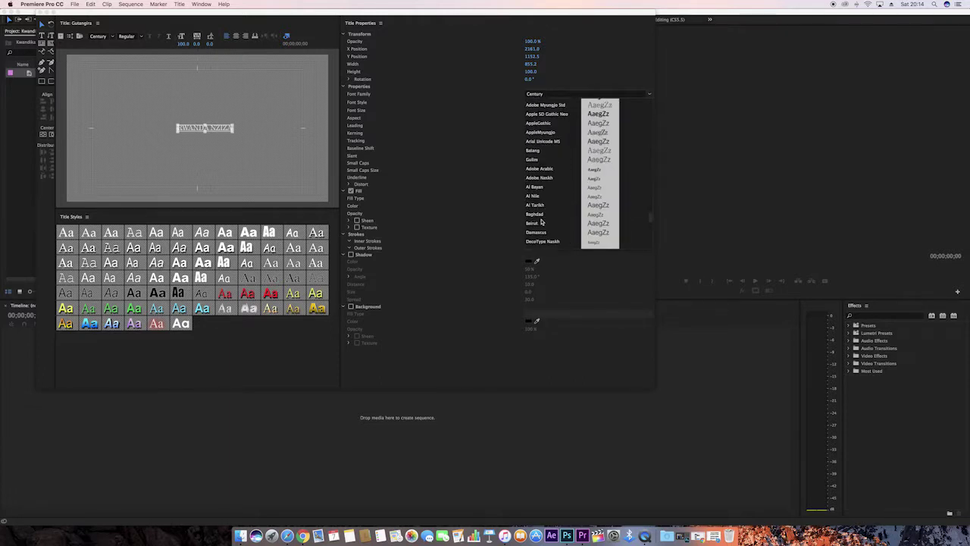
pyautogui.scroll(-12, 541, 220)
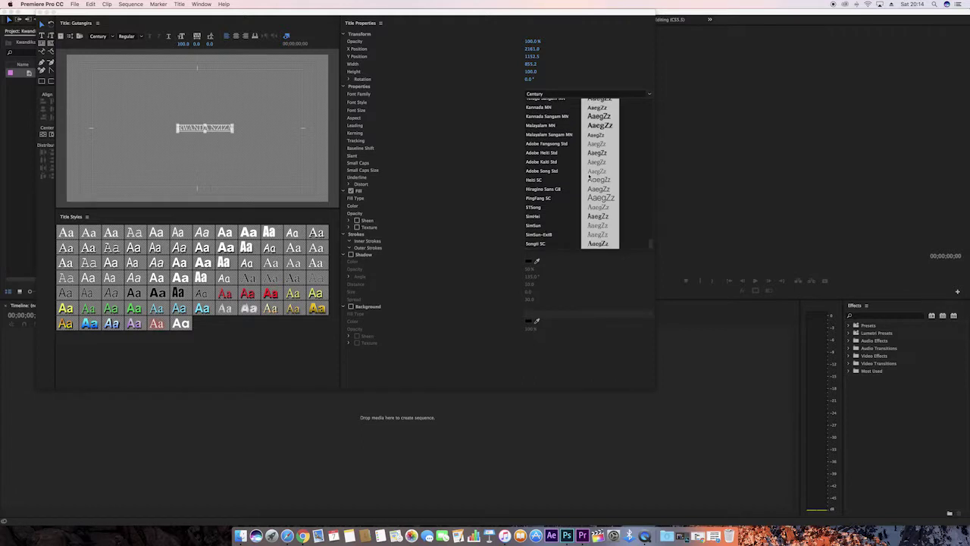
pyautogui.scroll(-15, 602, 129)
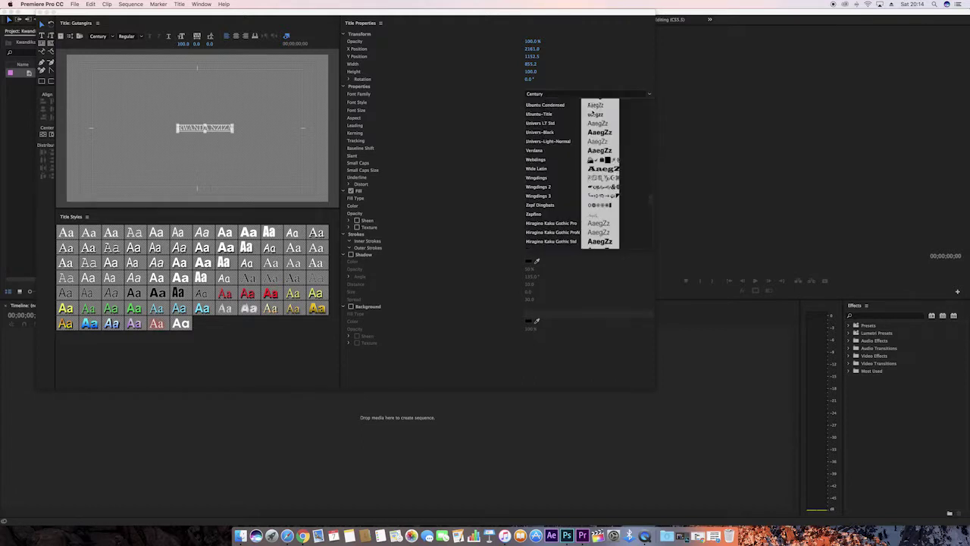
pyautogui.scroll(20, 601, 131)
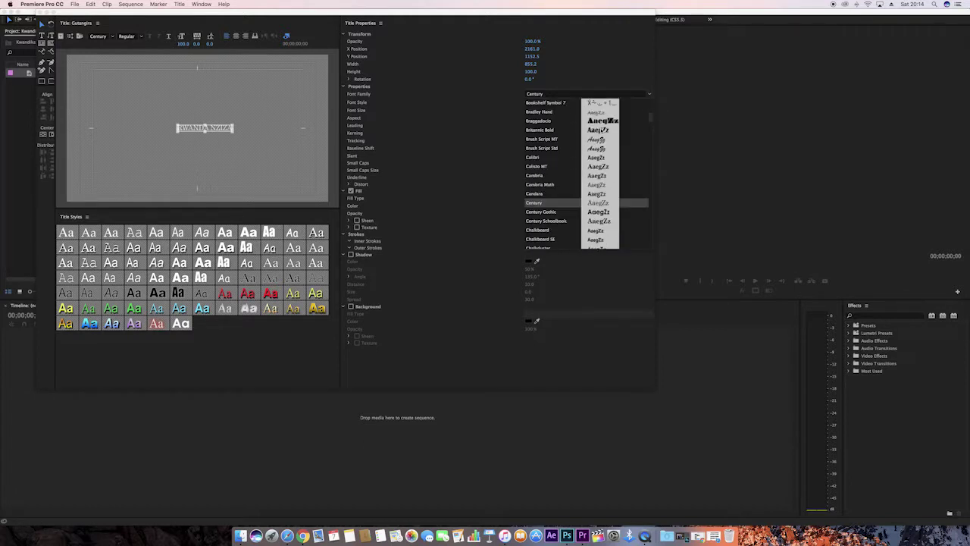
pyautogui.click(595, 214)
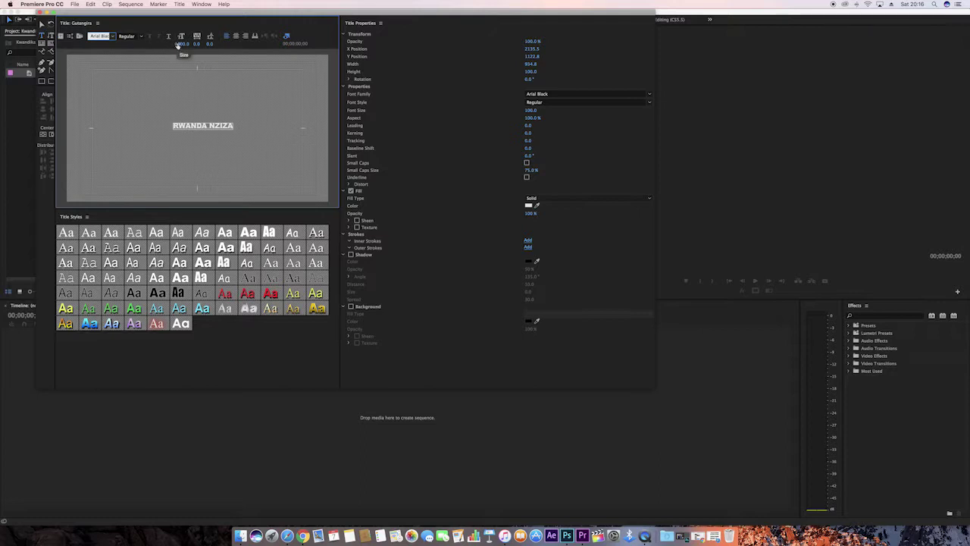
# Step: Set the text's font size to 220 and move the enlarged text back near the center of the frame
pyautogui.moveTo(179, 44); pyautogui.dragTo(271, 44)
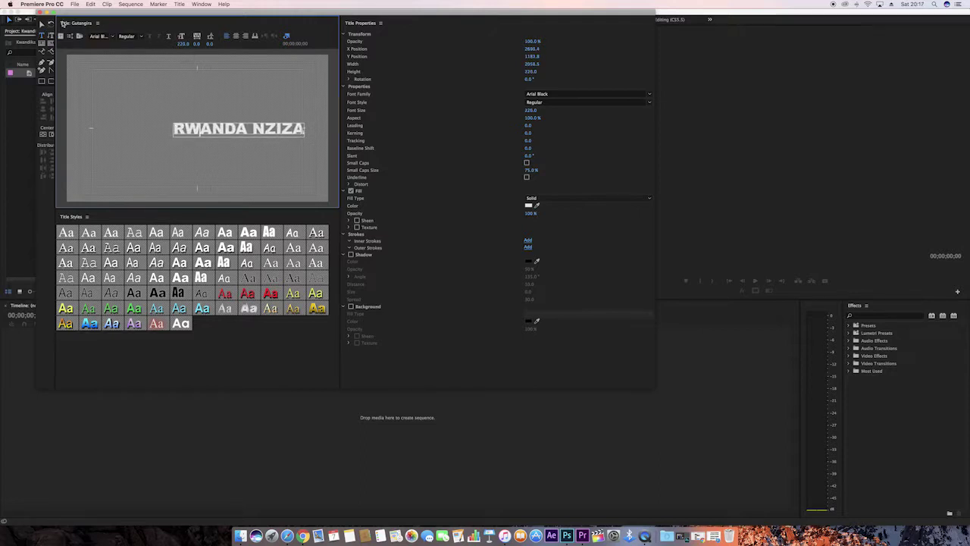
pyautogui.click(42, 24)
pyautogui.moveTo(215, 131); pyautogui.dragTo(188, 128)
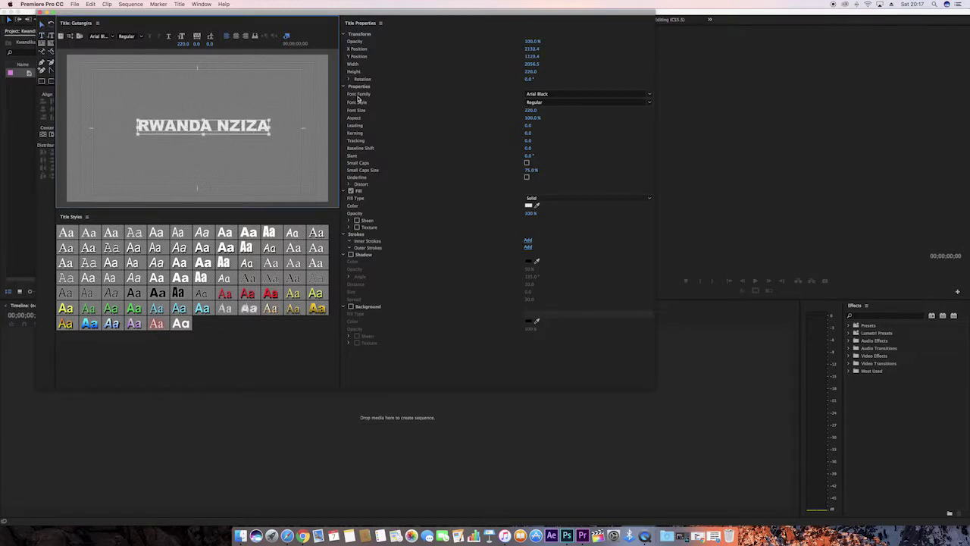
# Step: Adjust the "RWANDA NZIZA" text's X position to 2101.4 and Y position to 1142.4
pyautogui.moveTo(531, 48); pyautogui.dragTo(283, 48)
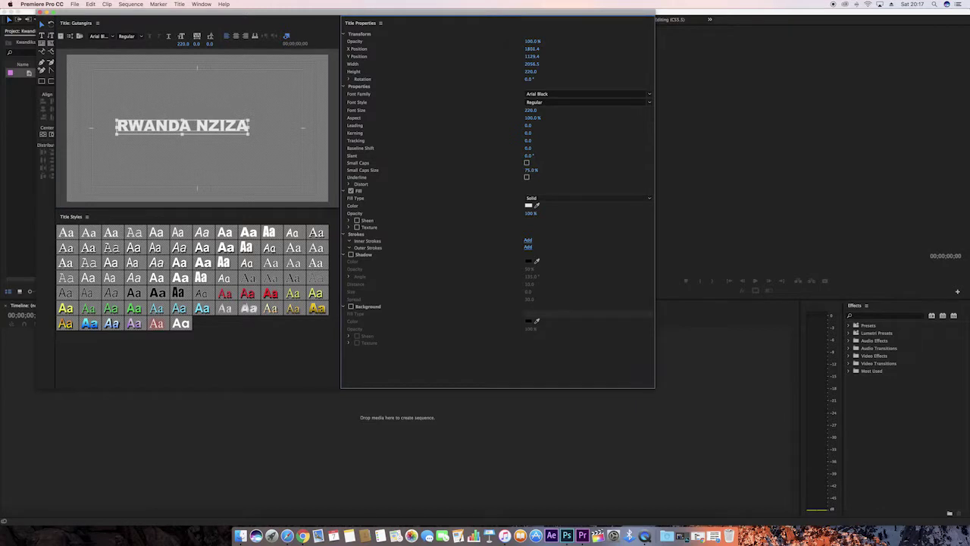
pyautogui.moveTo(530, 57); pyautogui.dragTo(329, 57)
pyautogui.moveTo(530, 49); pyautogui.dragTo(765, 49)
pyautogui.moveTo(531, 48); pyautogui.dragTo(517, 49)
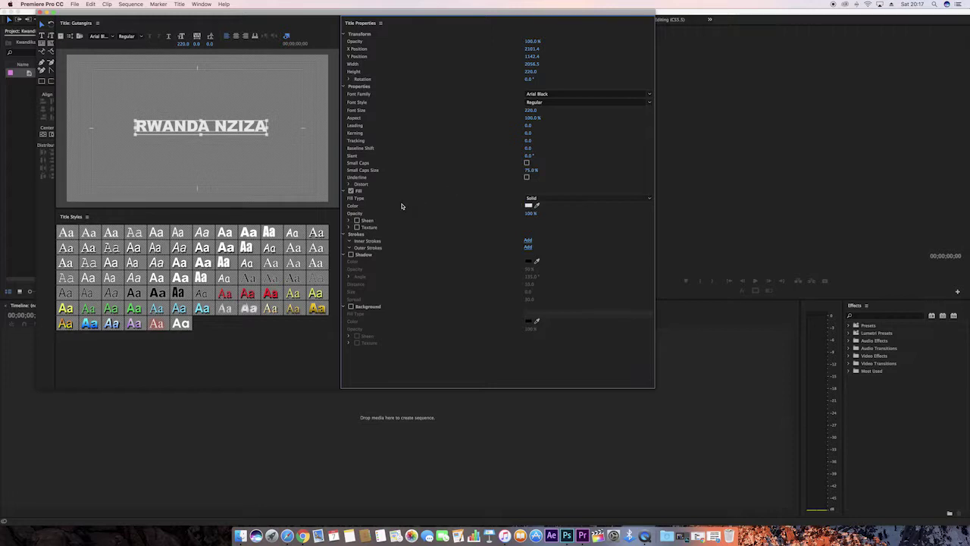
# Step: Try green and yellow fill colors for the "RWANDA NZIZA" text and apply the olive yellow 9F9B0E
pyautogui.click(528, 205)
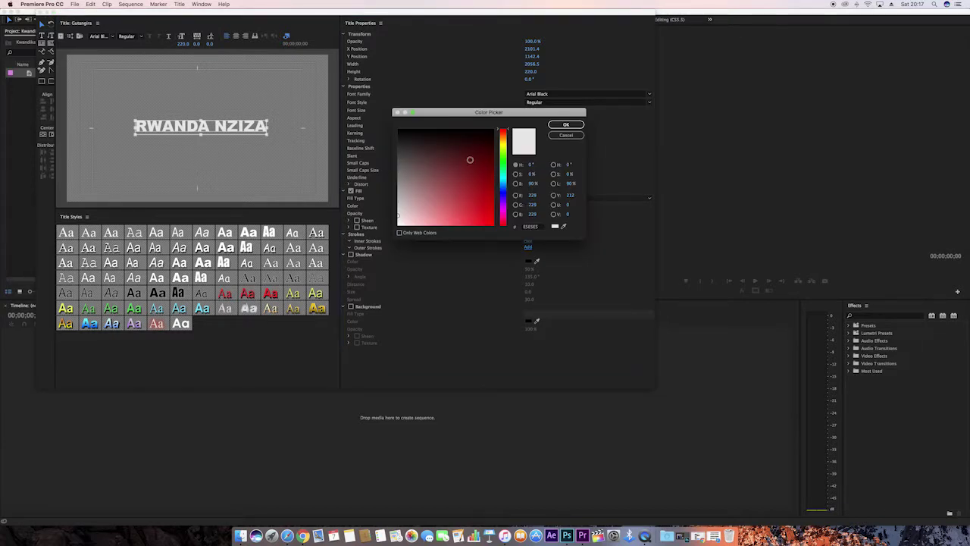
pyautogui.moveTo(460, 165)
pyautogui.mouseDown()
pyautogui.moveTo(489, 153)
pyautogui.moveTo(502, 173)
pyautogui.moveTo(495, 215)
pyautogui.moveTo(496, 159)
pyautogui.moveTo(498, 167)
pyautogui.moveTo(454, 167)
pyautogui.moveTo(397, 153)
pyautogui.moveTo(494, 165)
pyautogui.moveTo(504, 150)
pyautogui.moveTo(507, 166)
pyautogui.mouseUp()
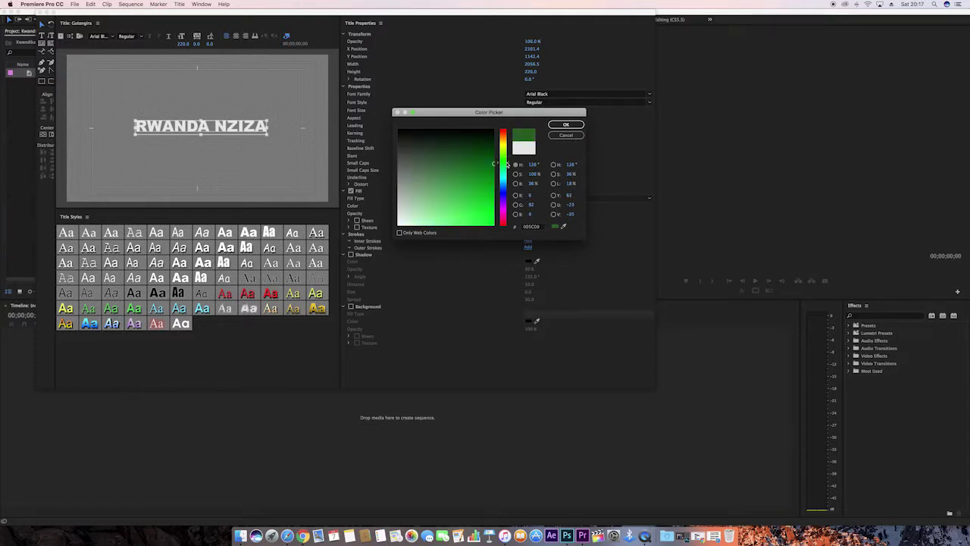
pyautogui.click(491, 165)
pyautogui.moveTo(474, 166)
pyautogui.mouseDown()
pyautogui.moveTo(474, 182)
pyautogui.moveTo(450, 170)
pyautogui.moveTo(476, 145)
pyautogui.moveTo(417, 141)
pyautogui.moveTo(431, 151)
pyautogui.moveTo(424, 178)
pyautogui.moveTo(446, 197)
pyautogui.moveTo(476, 186)
pyautogui.moveTo(486, 200)
pyautogui.mouseUp()
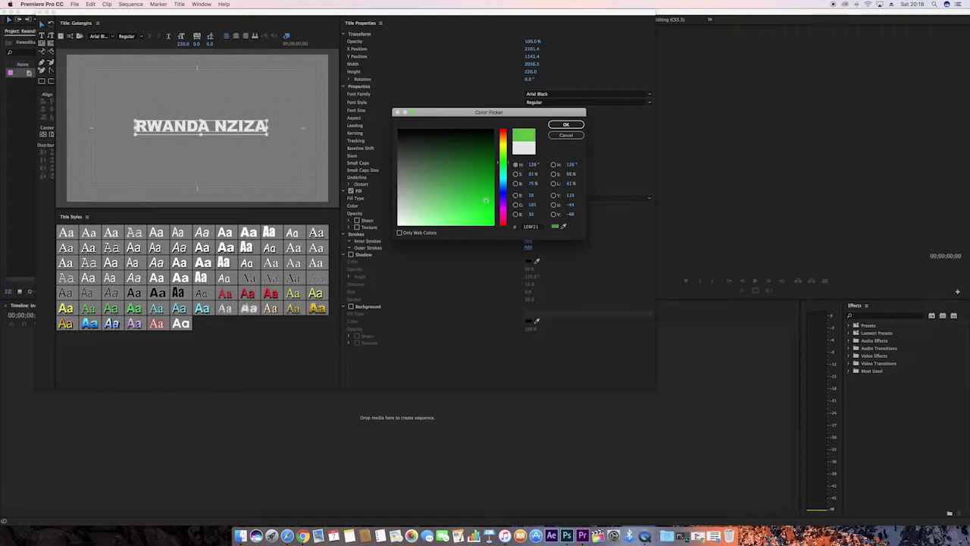
pyautogui.moveTo(502, 162)
pyautogui.mouseDown()
pyautogui.moveTo(508, 136)
pyautogui.moveTo(508, 145)
pyautogui.mouseUp()
pyautogui.click(483, 158)
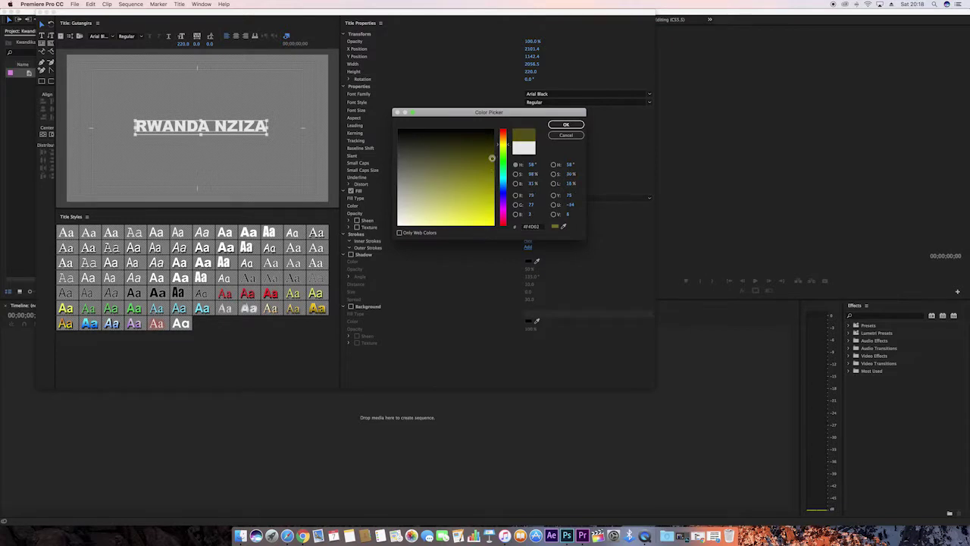
pyautogui.click(485, 189)
pyautogui.click(566, 125)
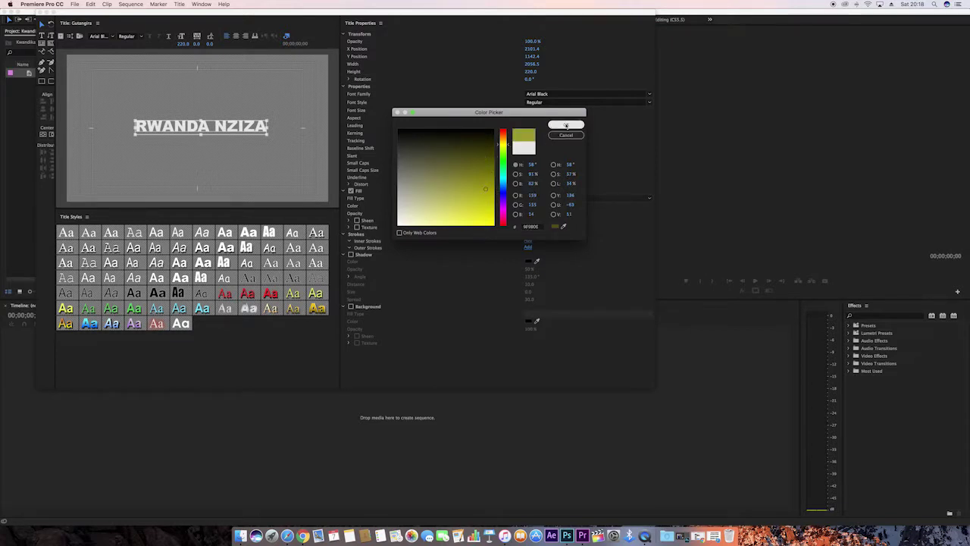
pyautogui.click(233, 126)
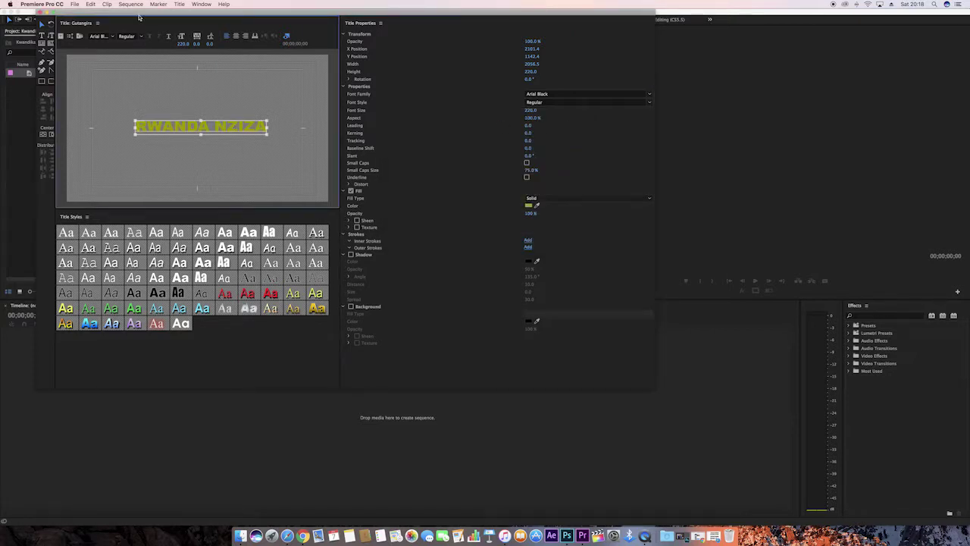
# Step: Try several preset title styles on the "RWANDA NZIZA" text, including white, red, black, yellow and gradient ones
pyautogui.click(67, 234)
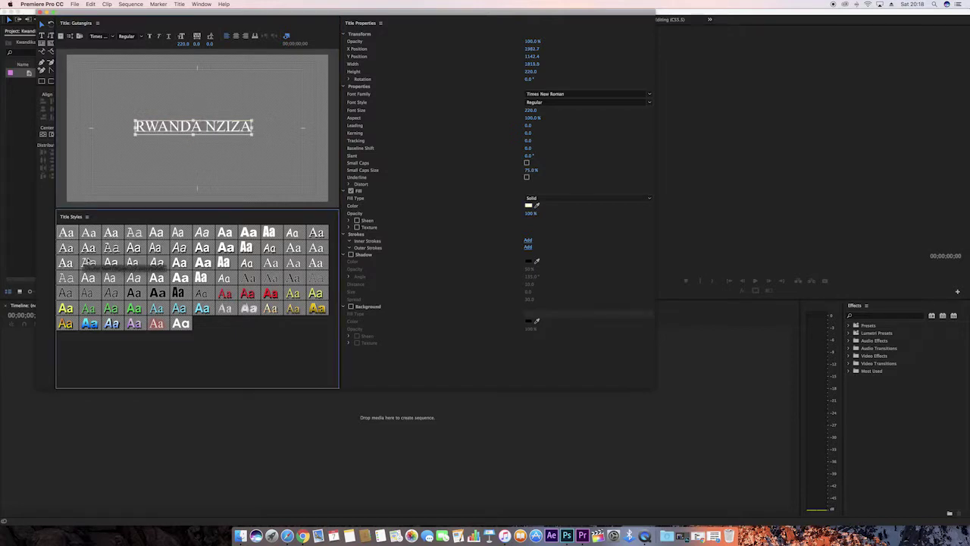
pyautogui.click(271, 295)
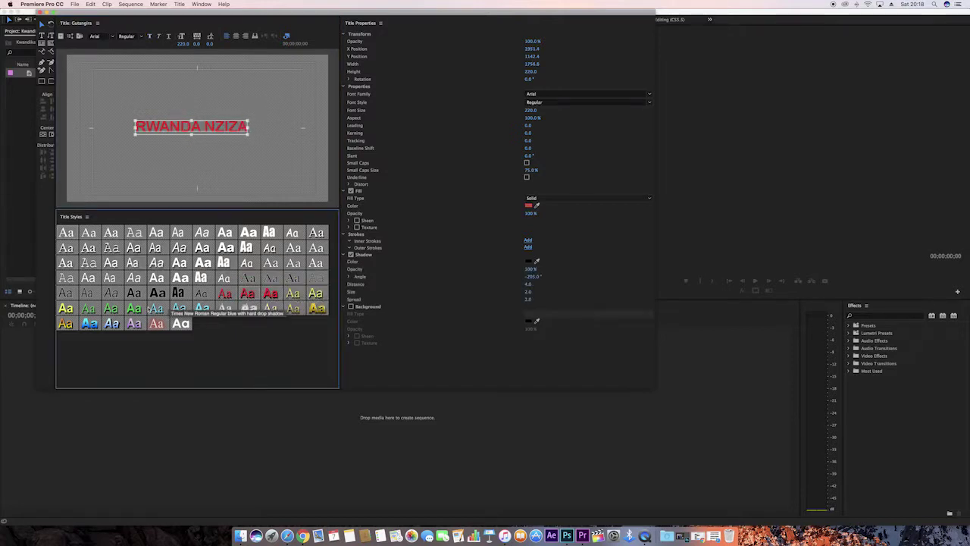
pyautogui.click(134, 295)
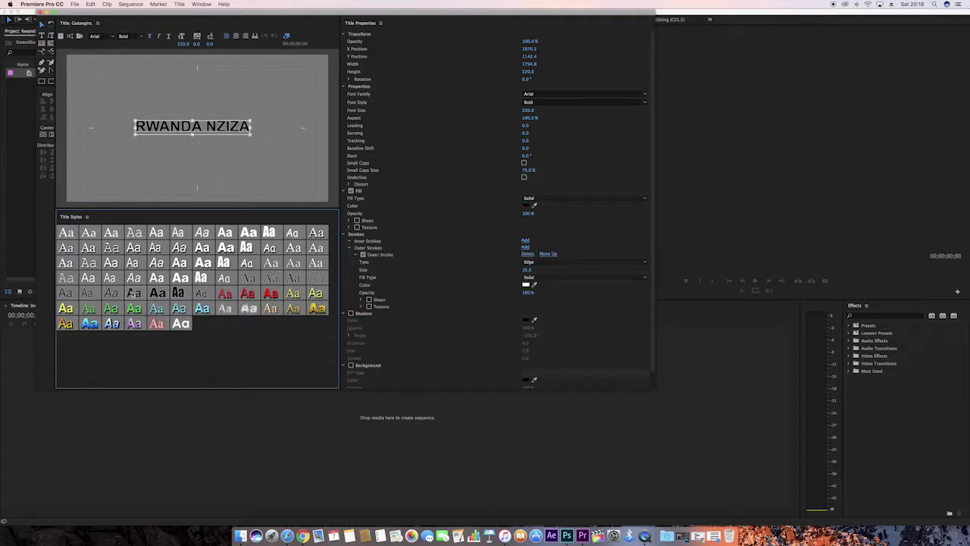
pyautogui.click(67, 307)
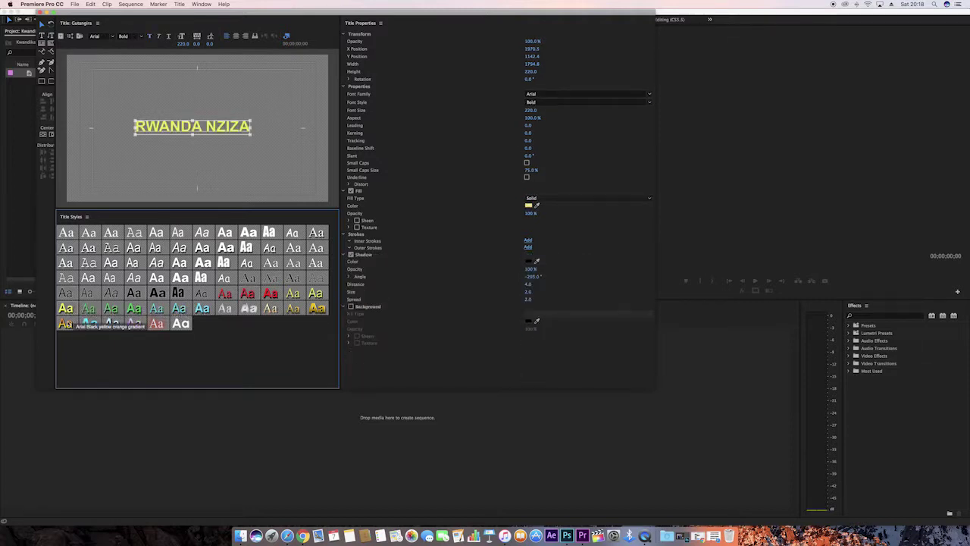
pyautogui.click(68, 322)
pyautogui.click(157, 324)
pyautogui.click(180, 323)
pyautogui.click(203, 308)
pyautogui.click(293, 308)
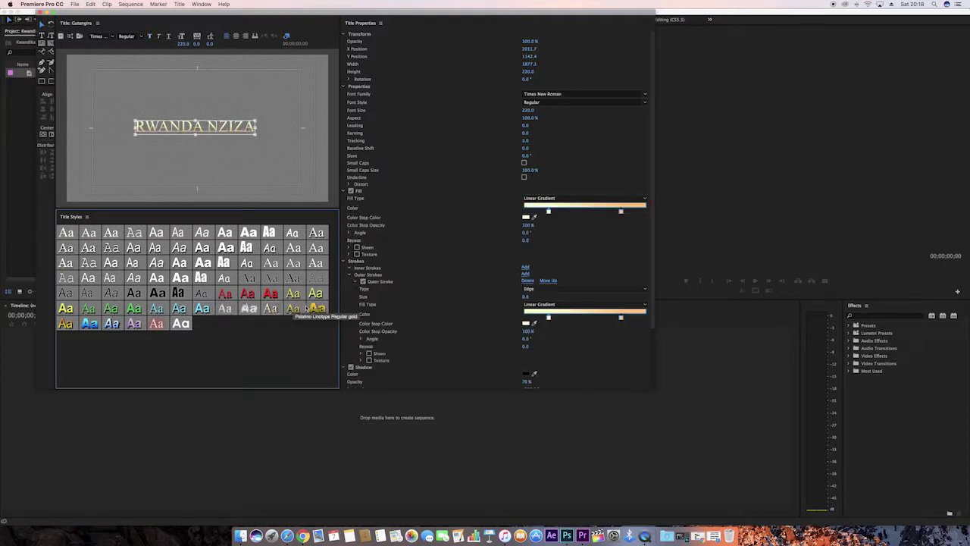
# Step: Apply the gold gradient Arial Black style, shift the text to about X position 2042, and close the title editor
pyautogui.click(316, 308)
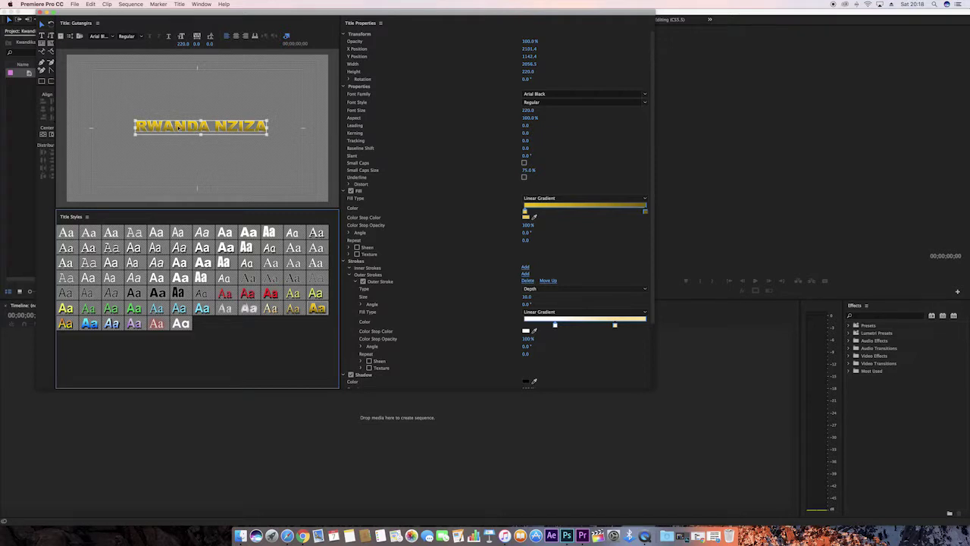
pyautogui.moveTo(178, 128); pyautogui.dragTo(176, 128)
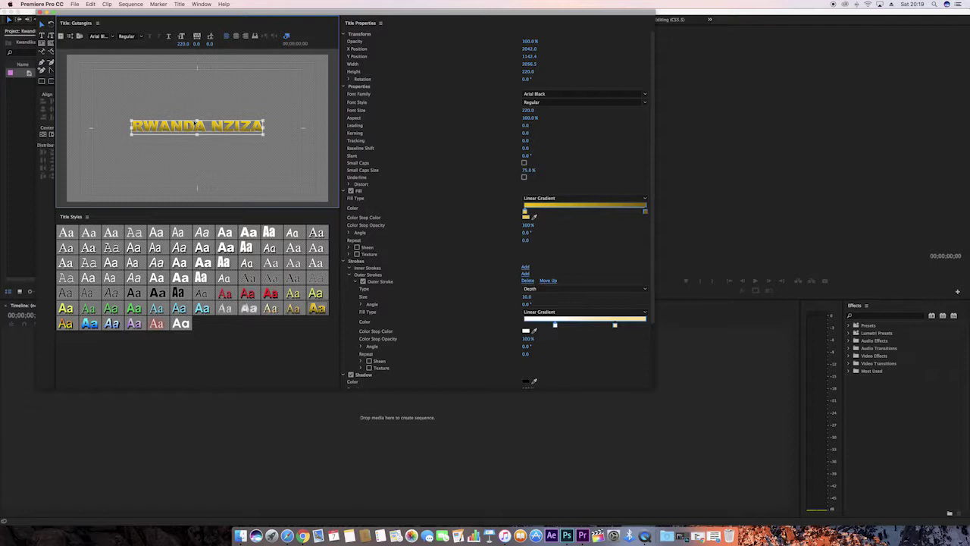
pyautogui.click(40, 12)
# Step: Place the Gutangira title in the empty timeline to create a sequence from it, and play it back
pyautogui.click(37, 79)
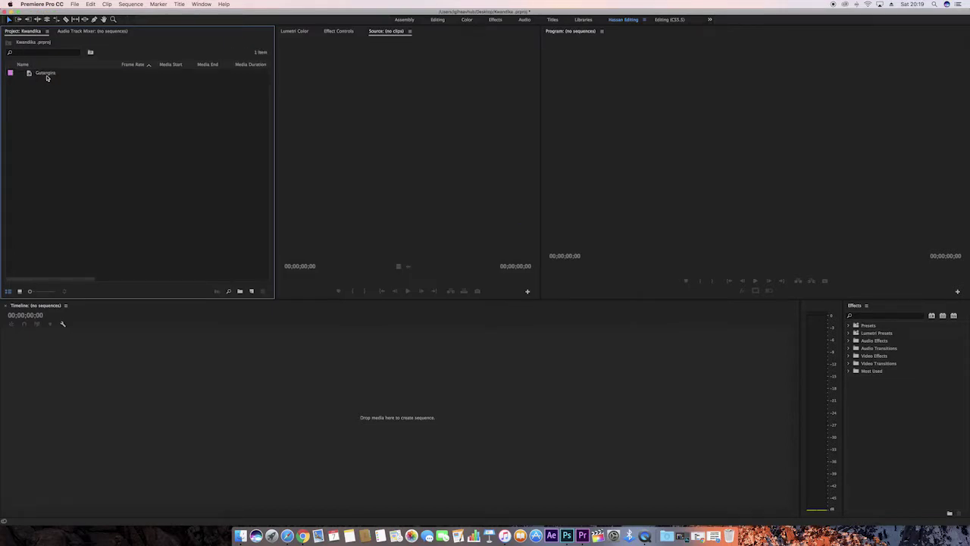
pyautogui.click(44, 74)
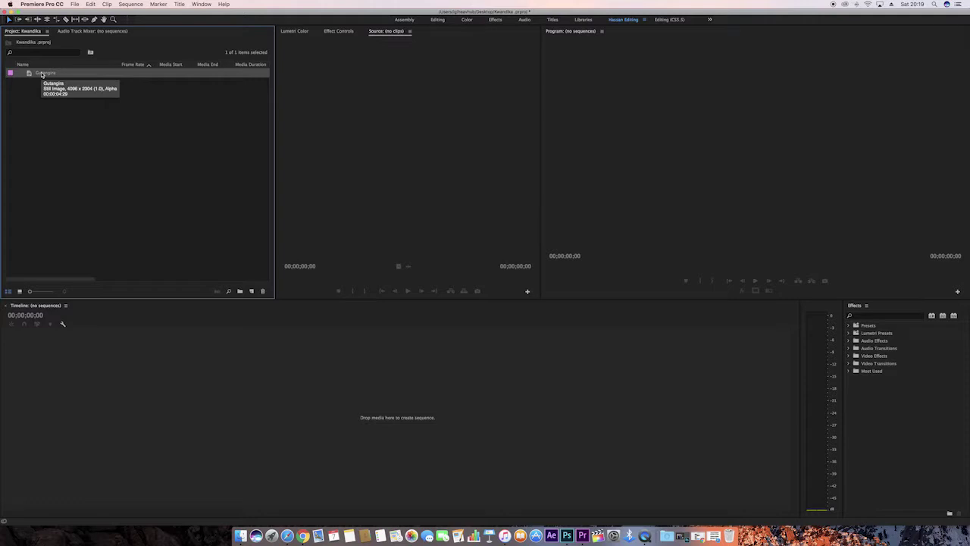
pyautogui.click(35, 74)
pyautogui.moveTo(40, 75); pyautogui.dragTo(100, 361)
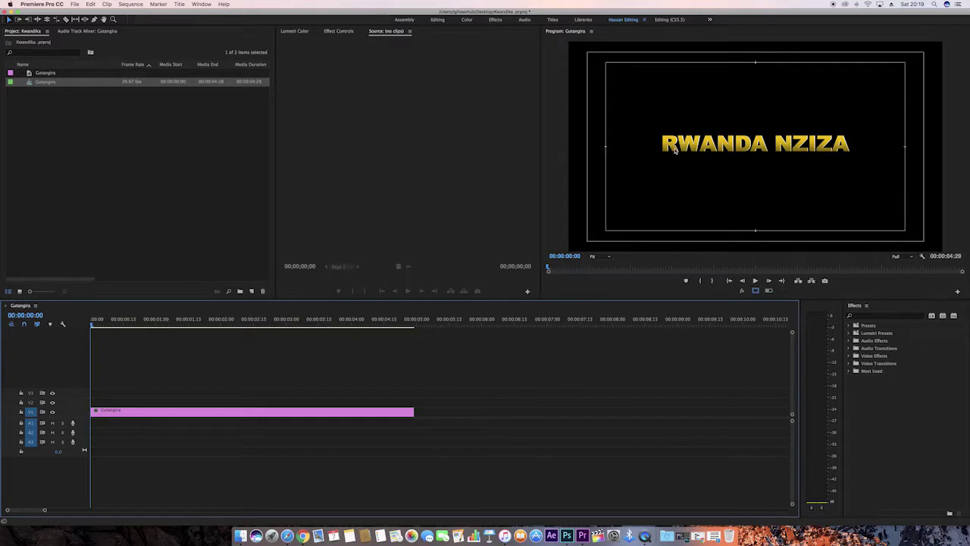
pyautogui.press('space')
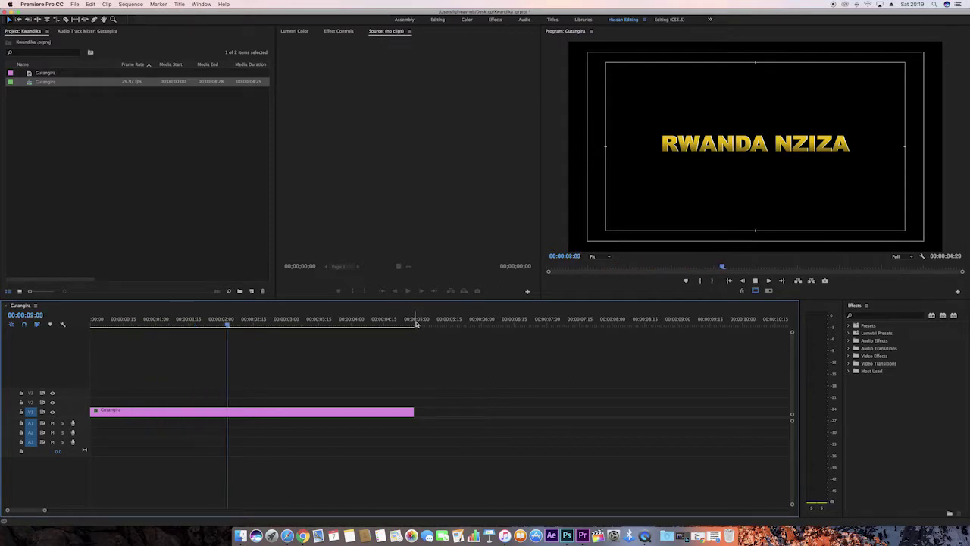
pyautogui.press('space')
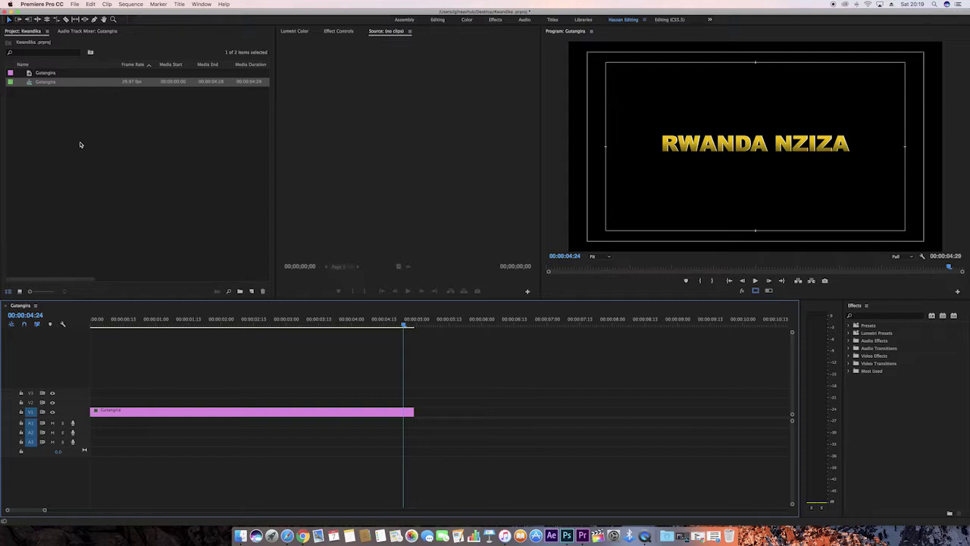
# Step: Import WT6A3713.MOV from the Desktop and place it directly after the Gutangira title on track V1
pyautogui.doubleClick(99, 130)
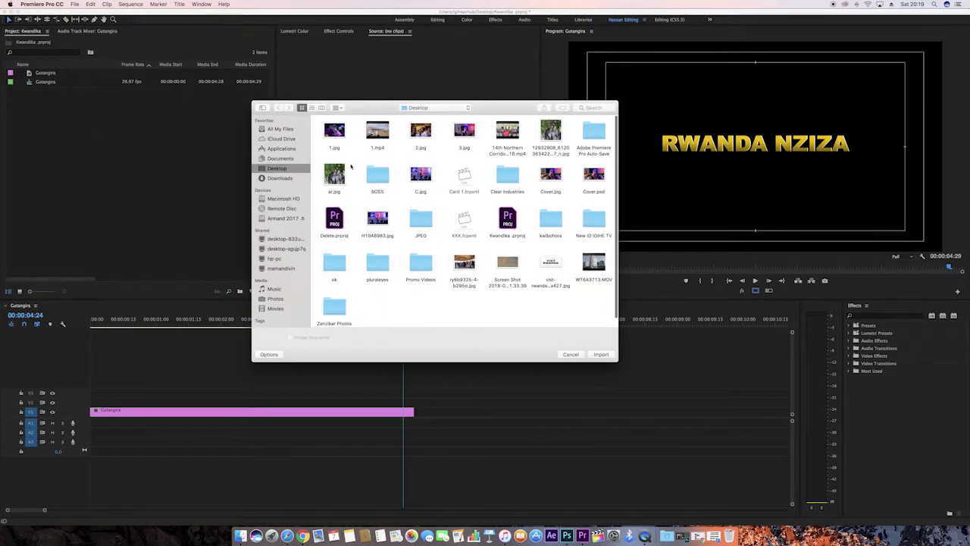
pyautogui.click(594, 266)
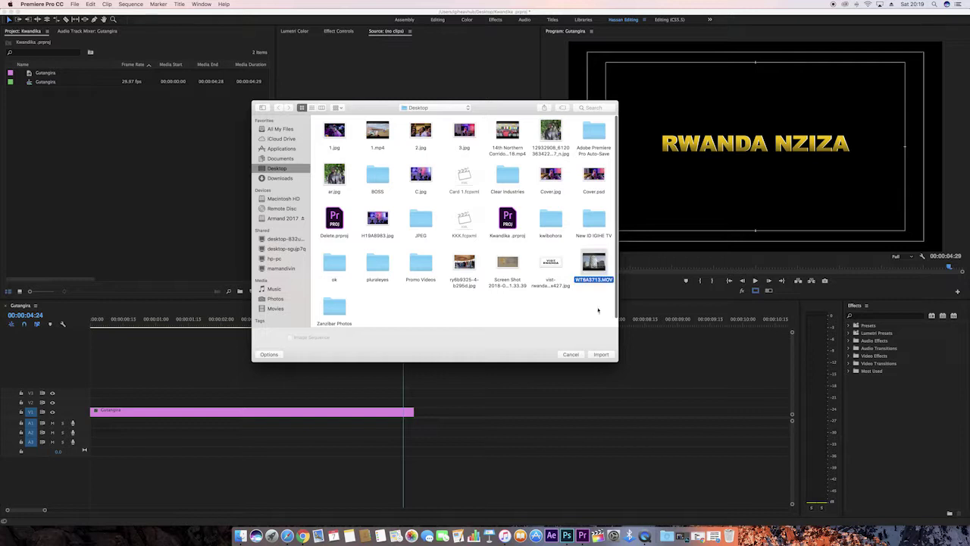
pyautogui.click(603, 353)
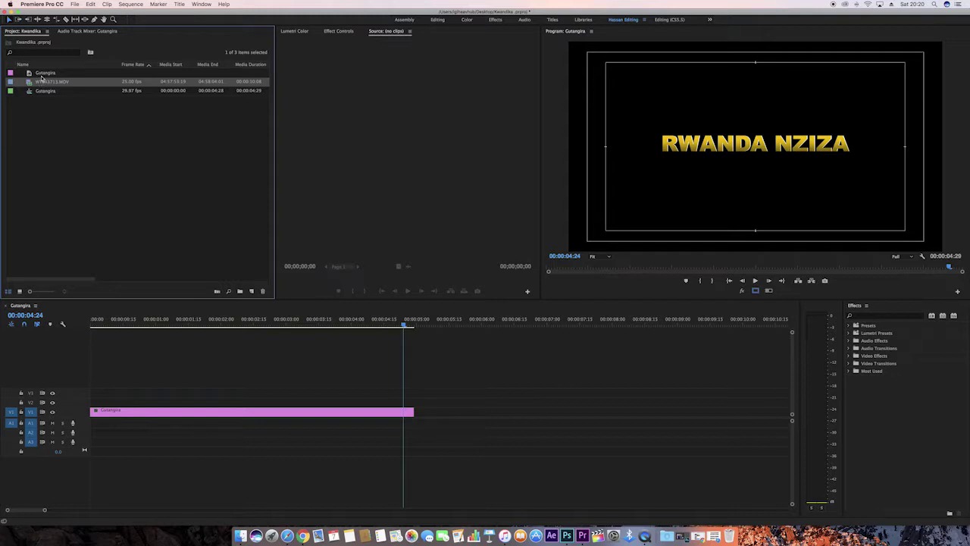
pyautogui.moveTo(42, 82); pyautogui.dragTo(420, 419)
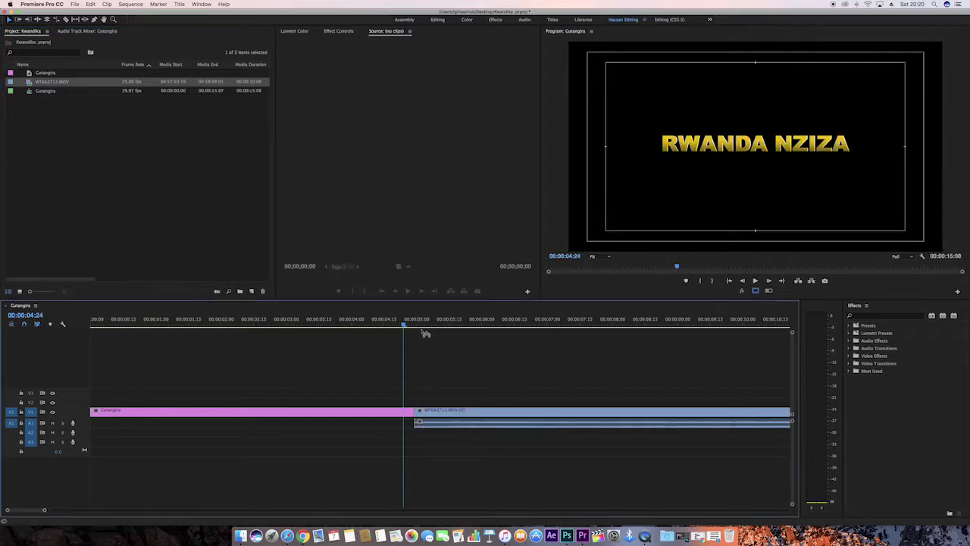
# Step: Move the playhead to 00:00:05:05 over the WT6A3713.MOV clip and scale the clip to the frame size
pyautogui.click(415, 324)
pyautogui.moveTo(416, 327); pyautogui.dragTo(421, 326)
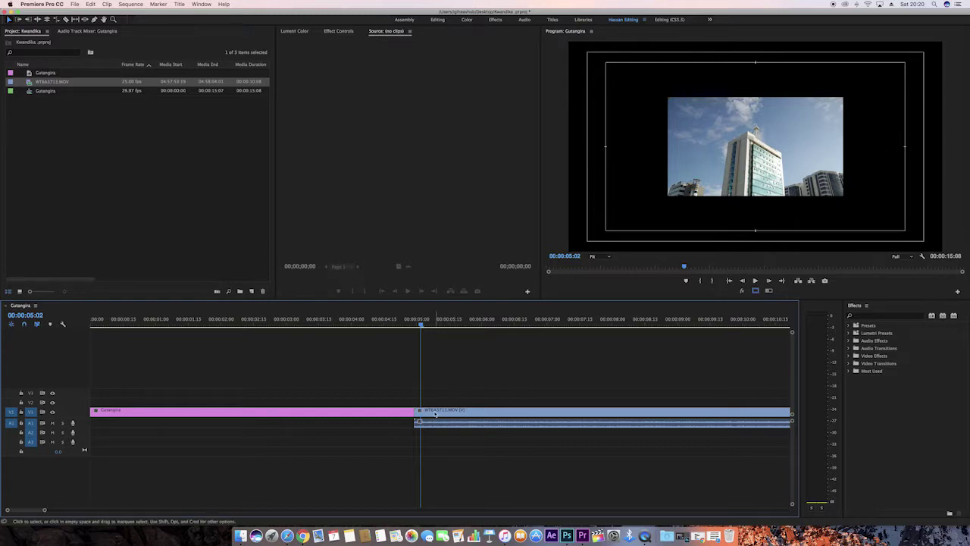
pyautogui.press('Right')
pyautogui.press('Right')
pyautogui.press('Right')
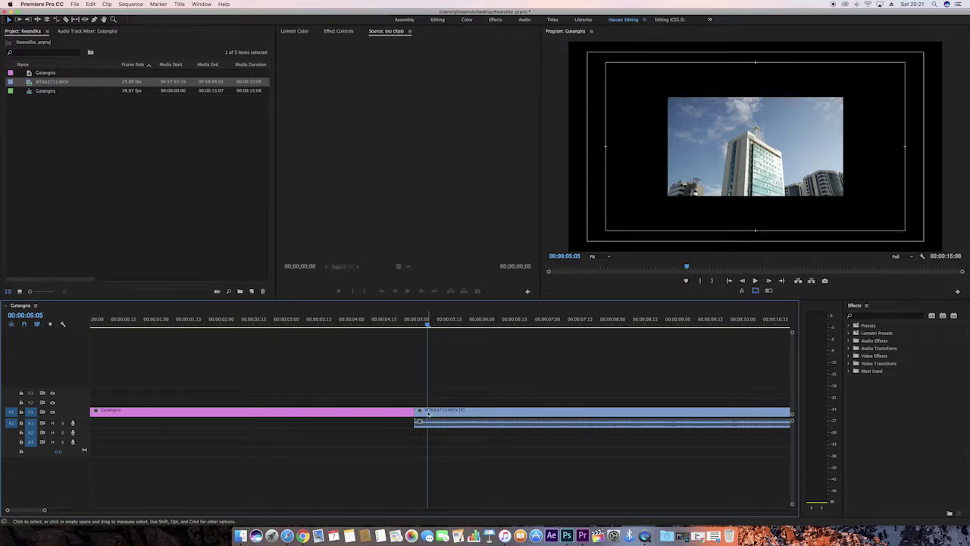
pyautogui.rightClick(428, 413)
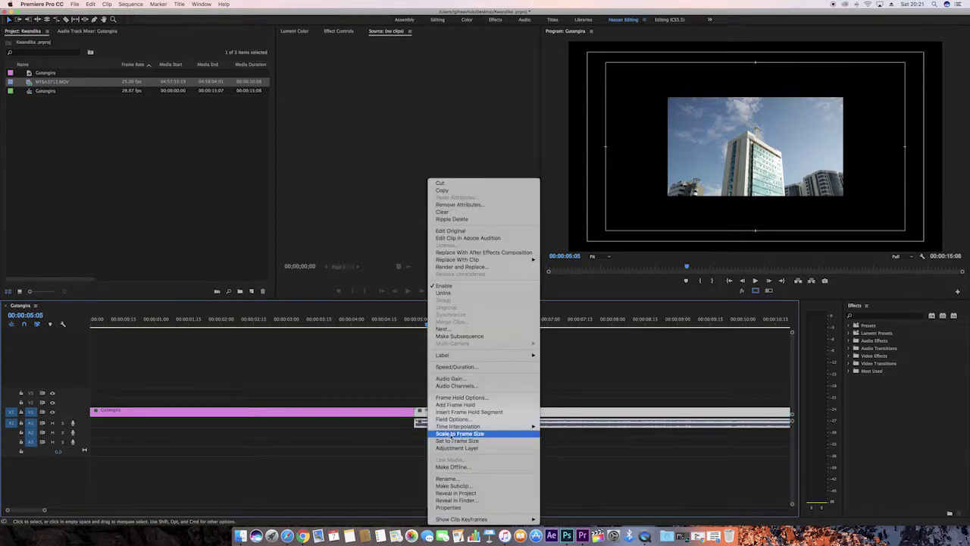
pyautogui.click(475, 436)
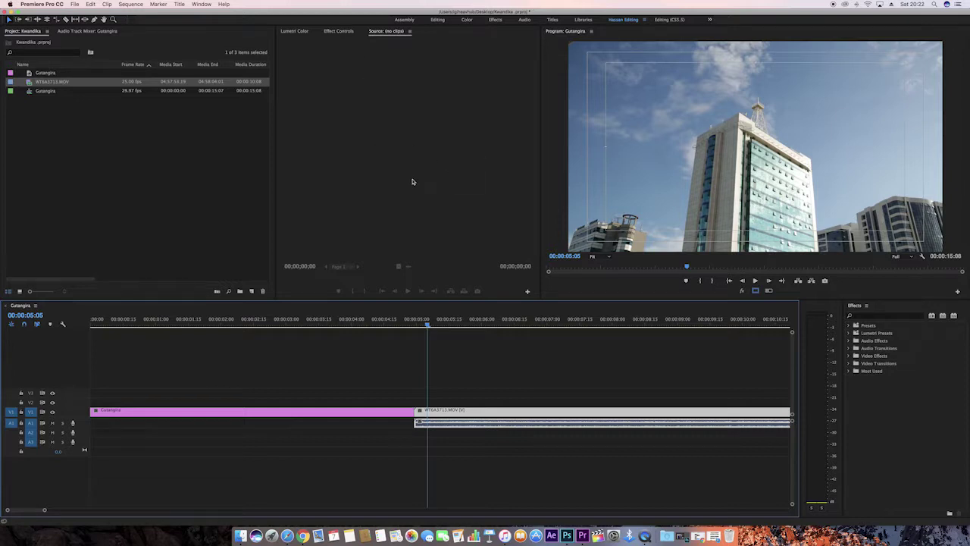
# Step: Set the WT6A3713.MOV clip's scale to 101 and play the sequence from the start into the clip
pyautogui.click(341, 32)
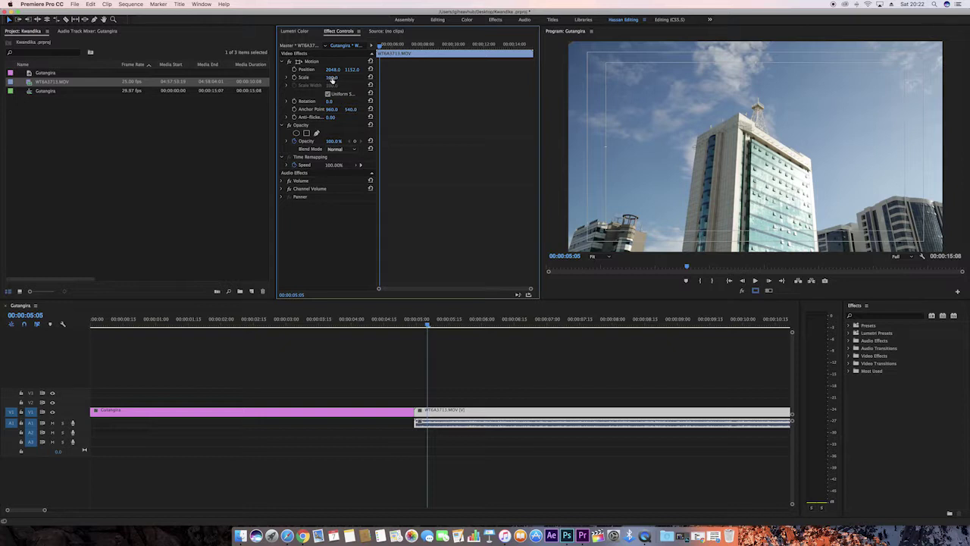
pyautogui.moveTo(331, 79)
pyautogui.mouseDown()
pyautogui.moveTo(318, 79)
pyautogui.moveTo(334, 79)
pyautogui.mouseUp()
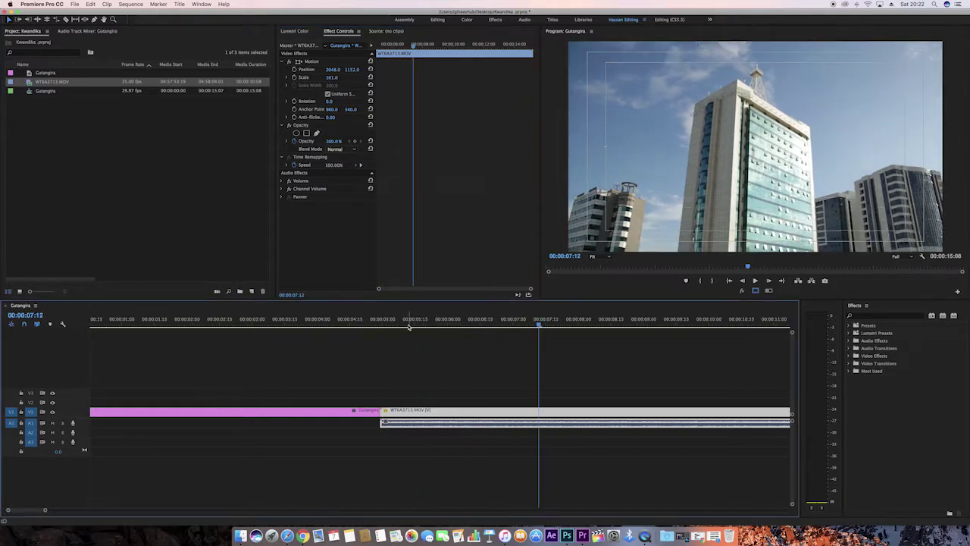
pyautogui.moveTo(409, 326); pyautogui.dragTo(43, 327)
pyautogui.press('space')
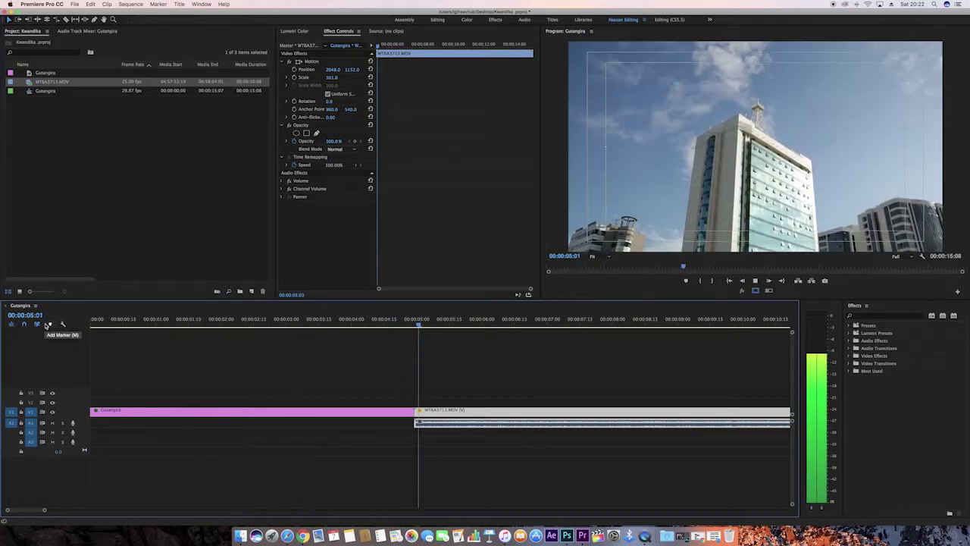
pyautogui.press('space')
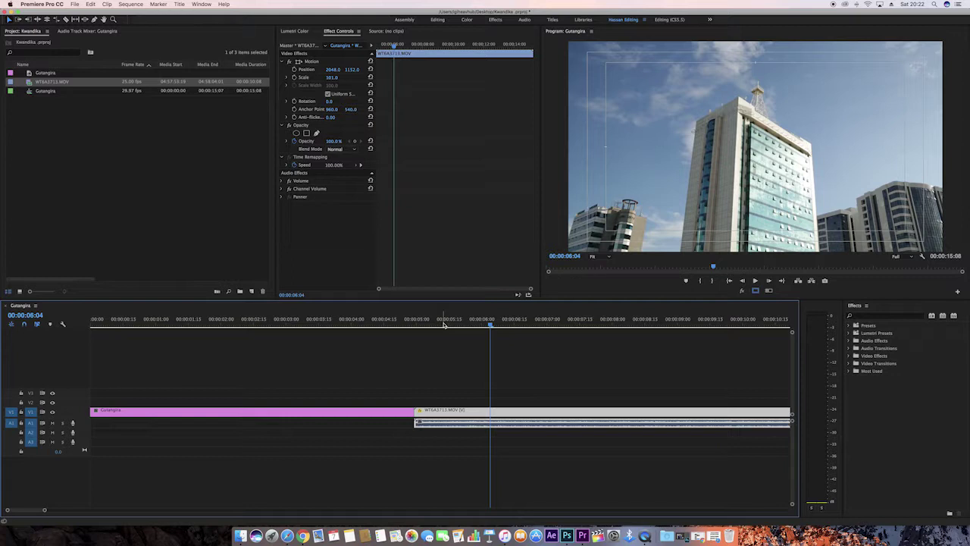
# Step: Create a new default still title named "KIGALI NZIZA" with the existing video settings
pyautogui.click(179, 5)
pyautogui.moveTo(194, 26)
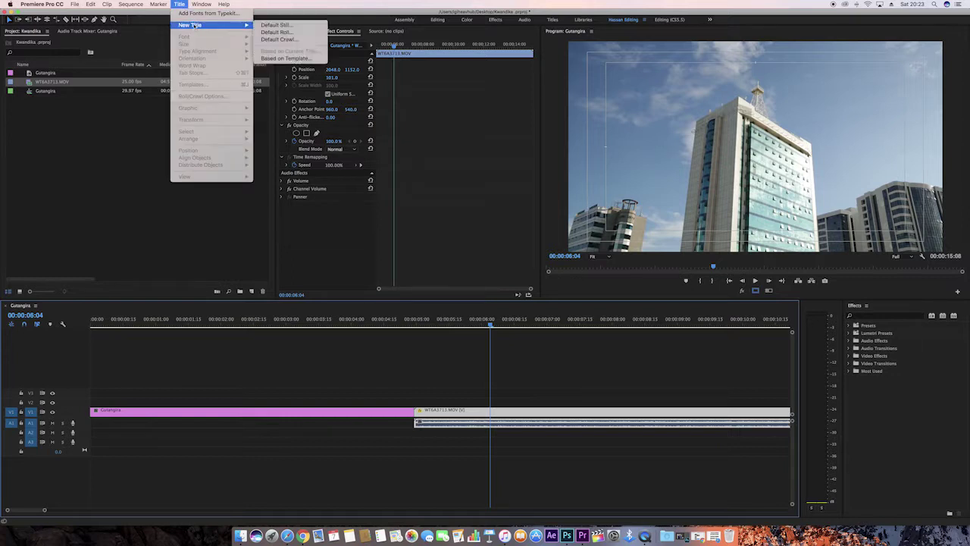
pyautogui.click(275, 25)
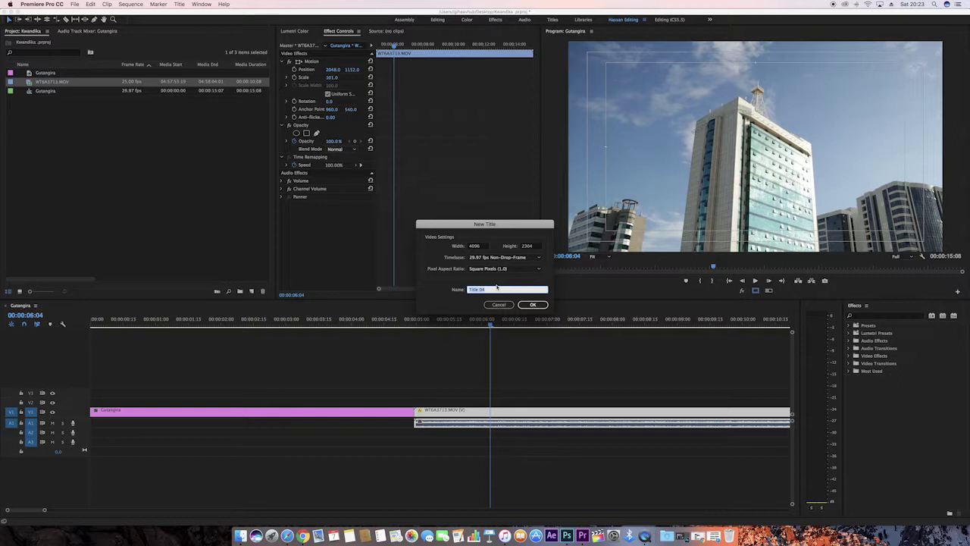
pyautogui.write('GALI NZIZA')
pyautogui.click(533, 305)
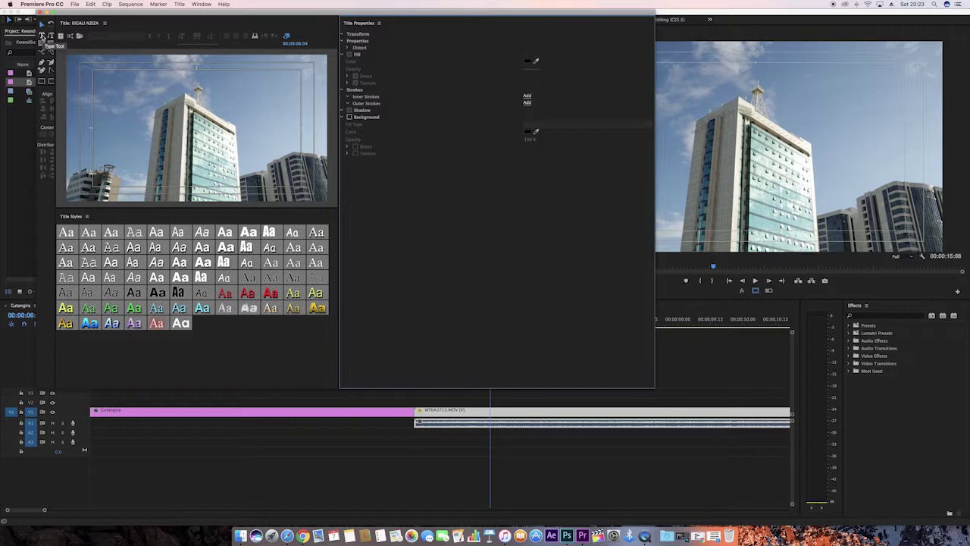
# Step: Add the vertical text "KIGAKI NZIZA" in the sky area at the upper left of the title frame
pyautogui.click(41, 38)
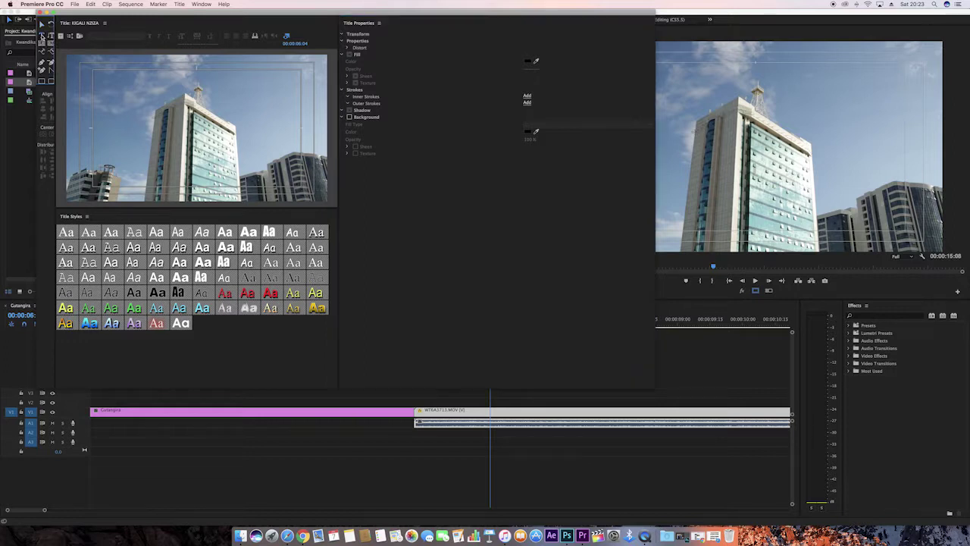
pyautogui.click(50, 36)
pyautogui.click(44, 35)
pyautogui.click(100, 72)
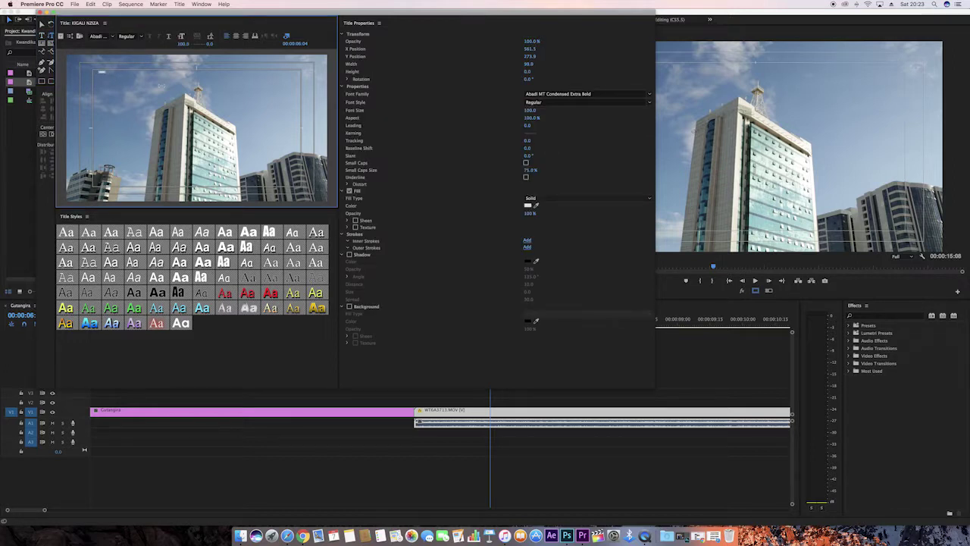
pyautogui.write('KIGALI NZIZA')
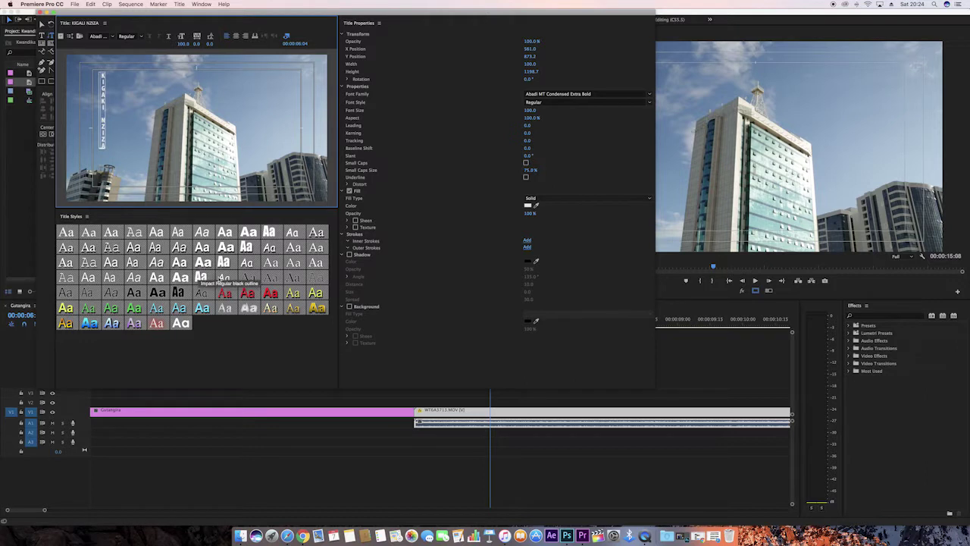
# Step: Try several title styles on the vertical text and settle on the gold gradient Arial Black style
pyautogui.click(258, 291)
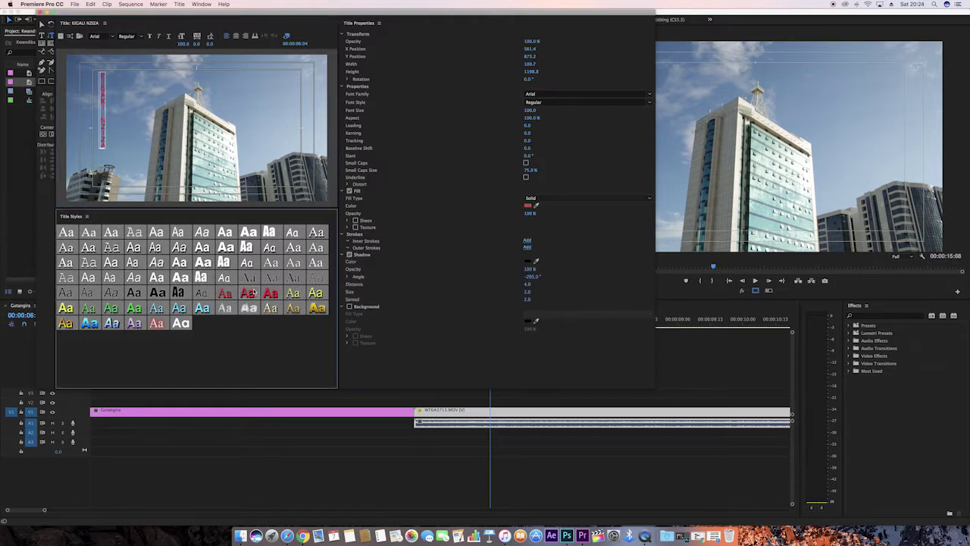
pyautogui.click(314, 307)
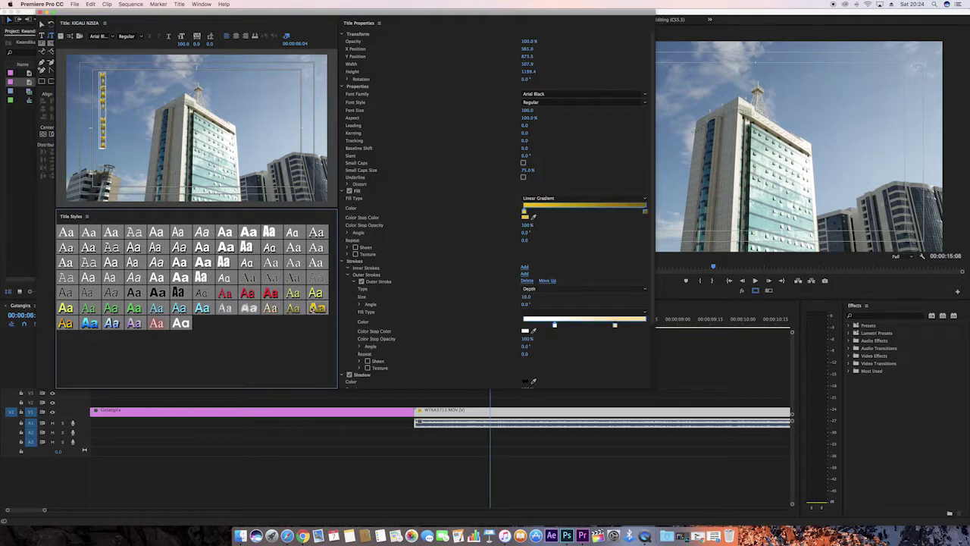
pyautogui.click(156, 307)
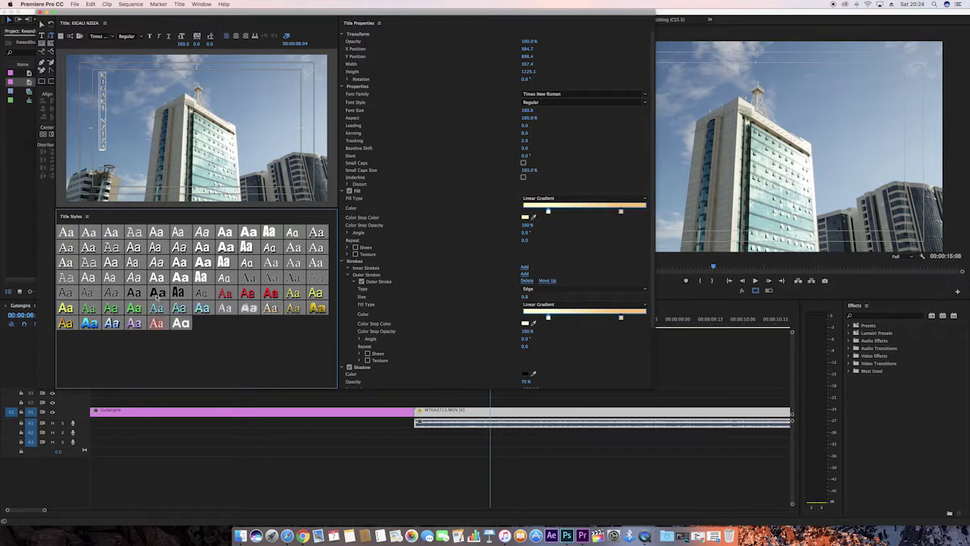
pyautogui.click(157, 294)
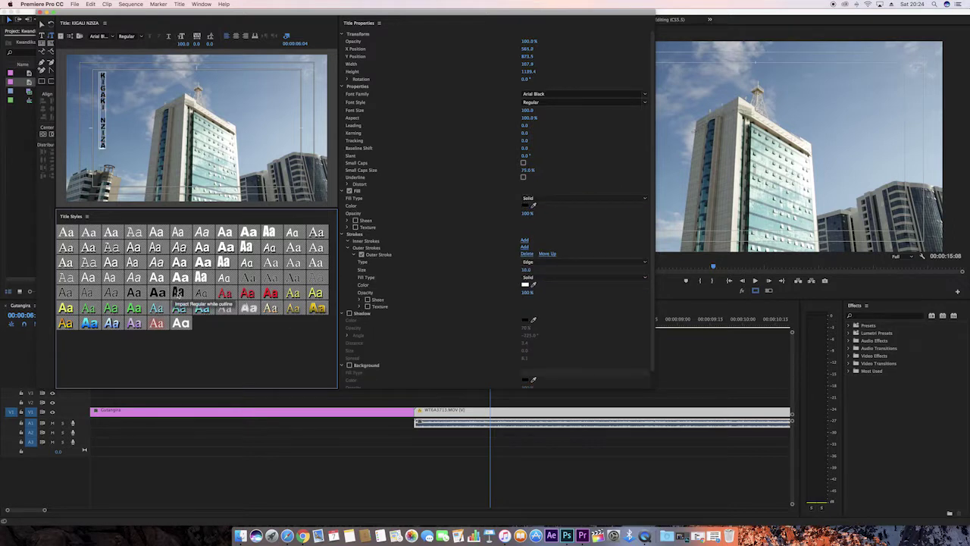
pyautogui.click(317, 309)
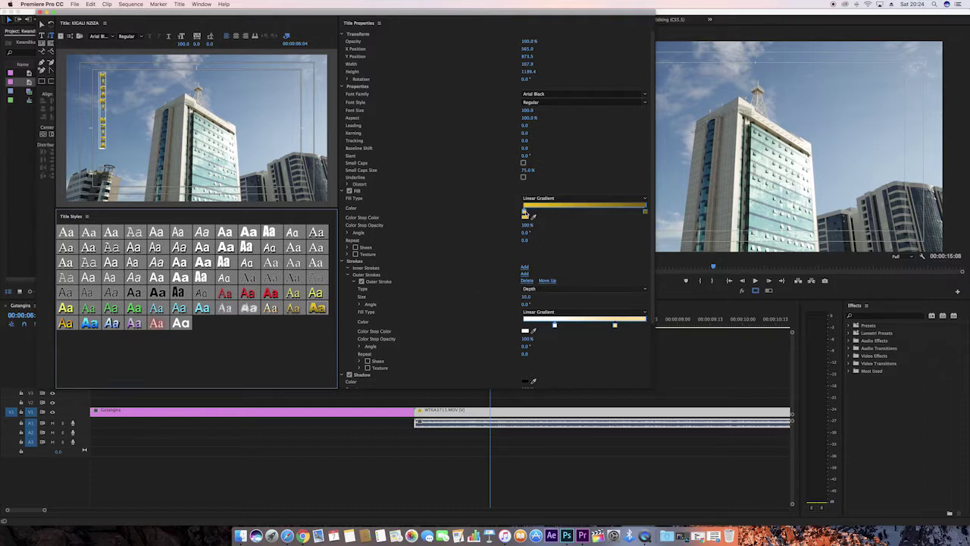
# Step: Move both color stops of the text's fill gradient inward and set the font size to 152
pyautogui.moveTo(525, 214); pyautogui.dragTo(570, 216)
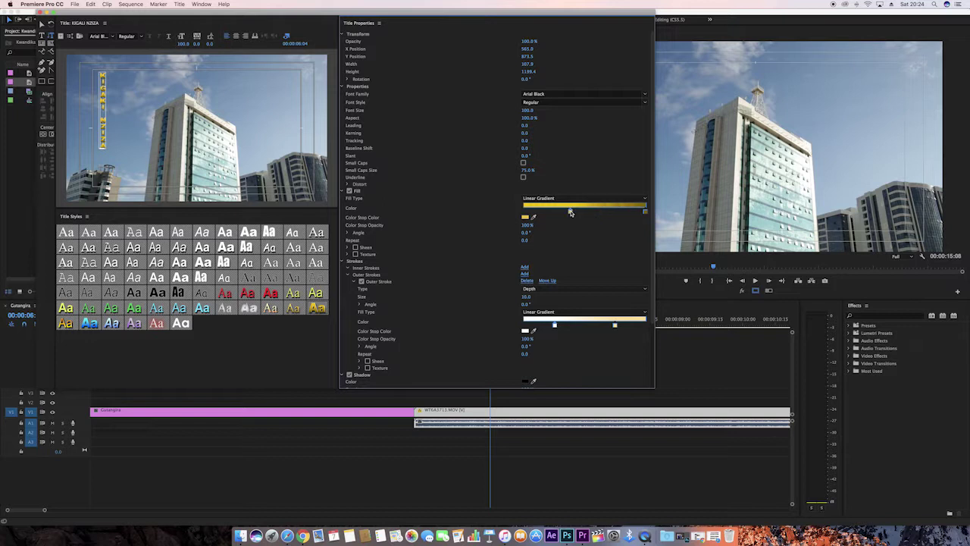
pyautogui.moveTo(644, 214); pyautogui.dragTo(610, 216)
pyautogui.moveTo(183, 43); pyautogui.dragTo(215, 44)
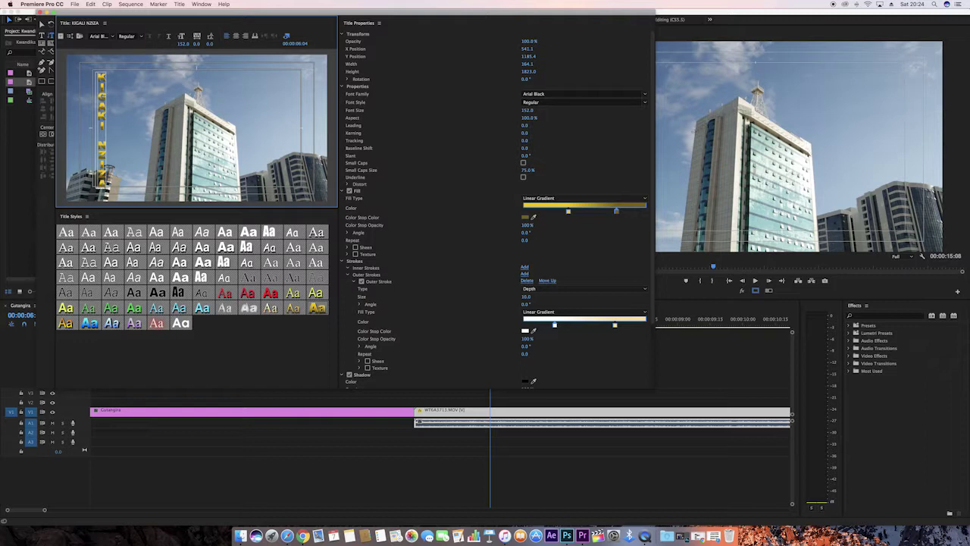
# Step: Move the vertical text closer to the tall building, to about X 990, and close the title editor
pyautogui.click(42, 25)
pyautogui.moveTo(102, 94); pyautogui.dragTo(131, 93)
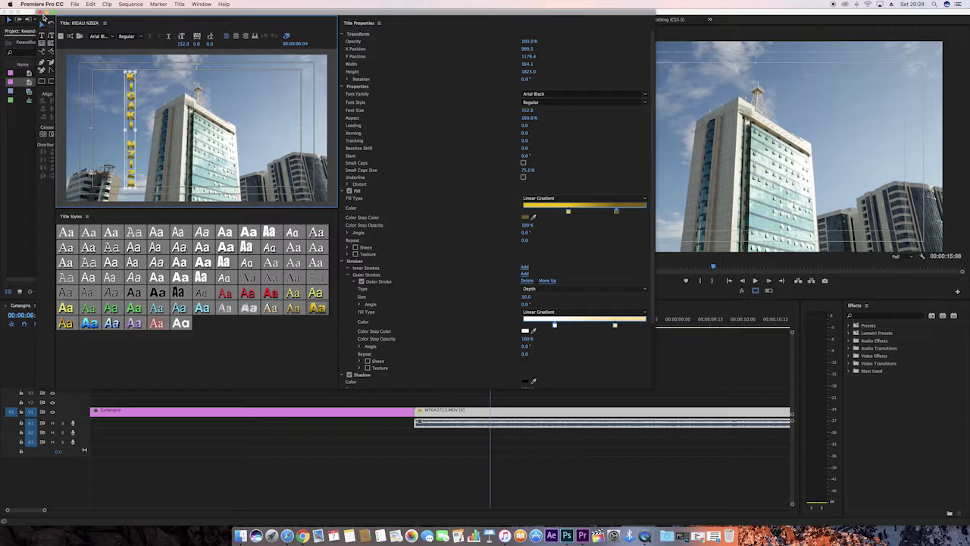
pyautogui.click(40, 13)
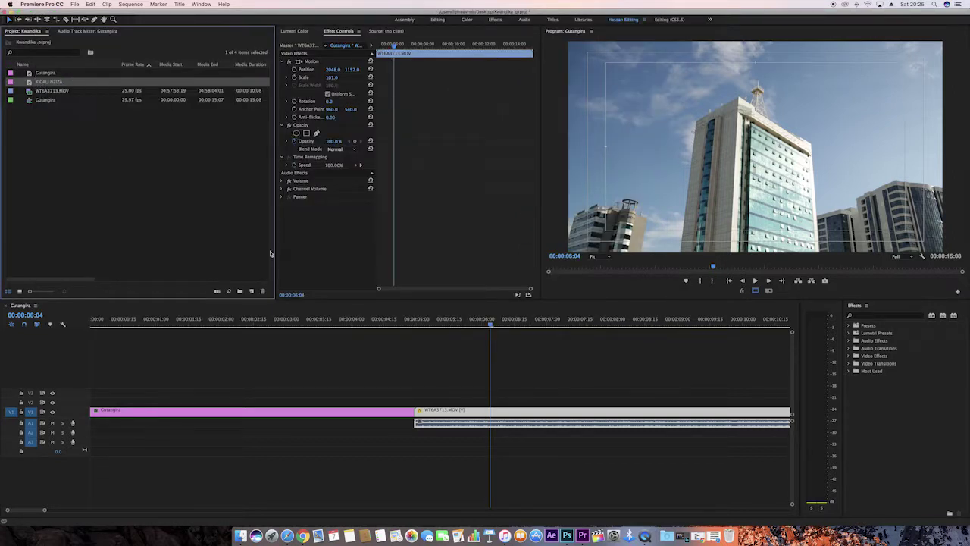
# Step: Place the KIGALI NZIZA title on track V2, aligned with the start of the WT6A3713.MOV clip
pyautogui.click(489, 324)
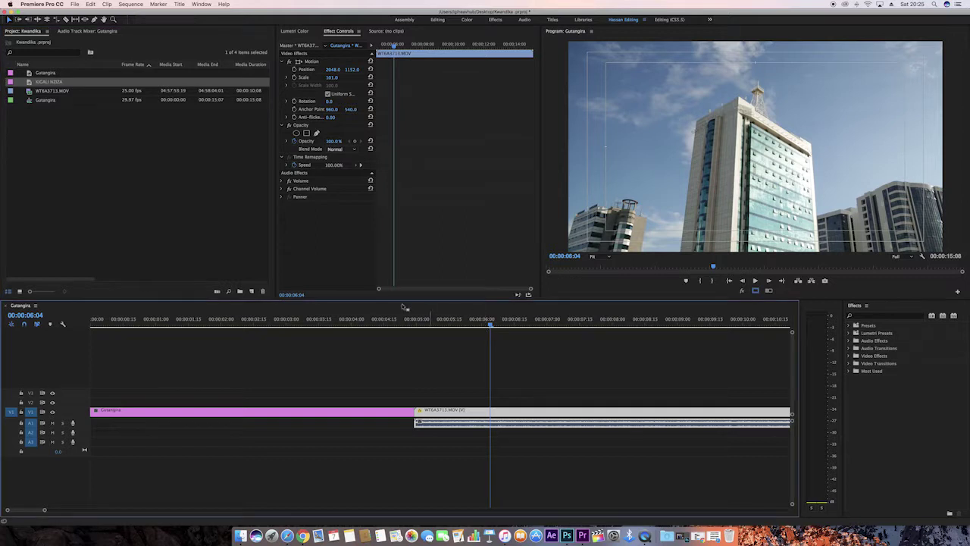
pyautogui.click(38, 82)
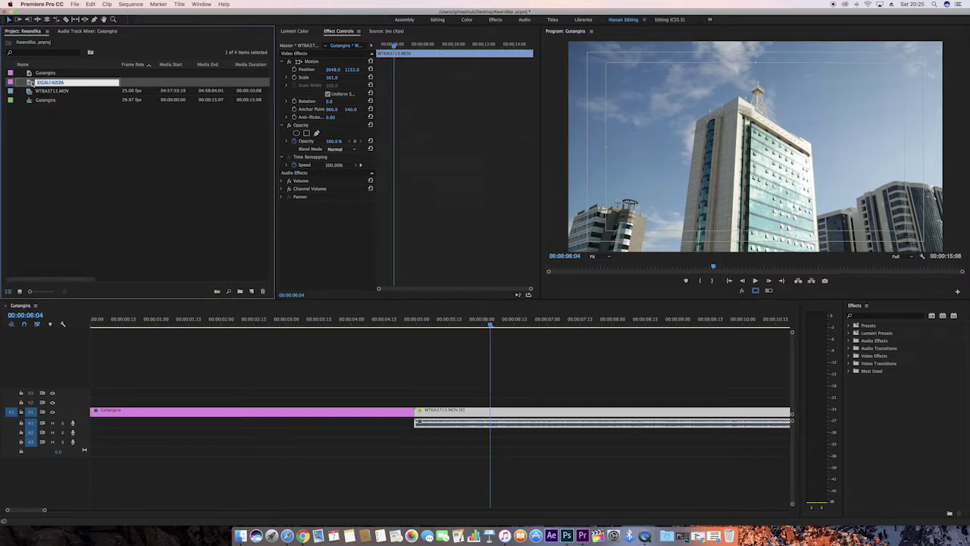
pyautogui.moveTo(28, 82); pyautogui.dragTo(416, 403)
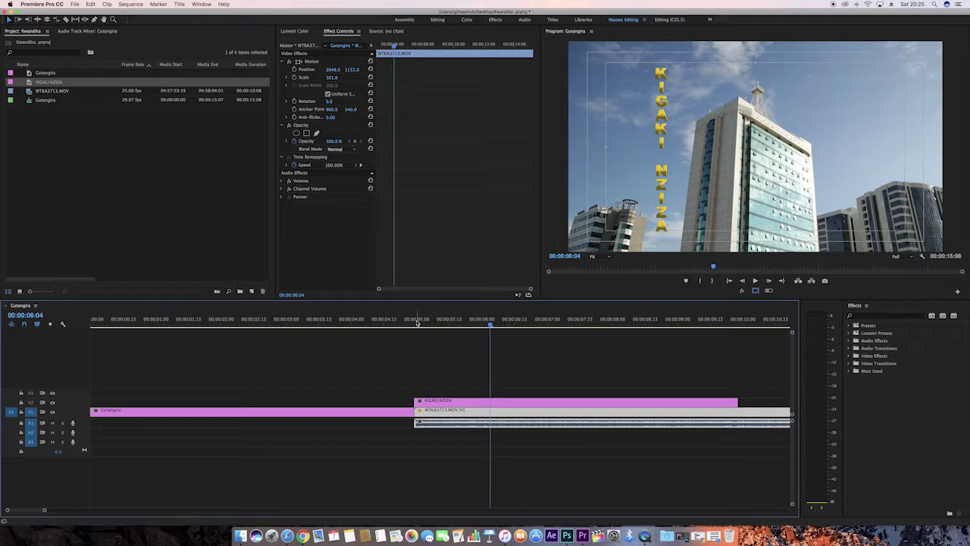
# Step: Extend the KIGALI NZIZA title on V2 to the end of the WT6A3713.MOV clip
pyautogui.click(479, 401)
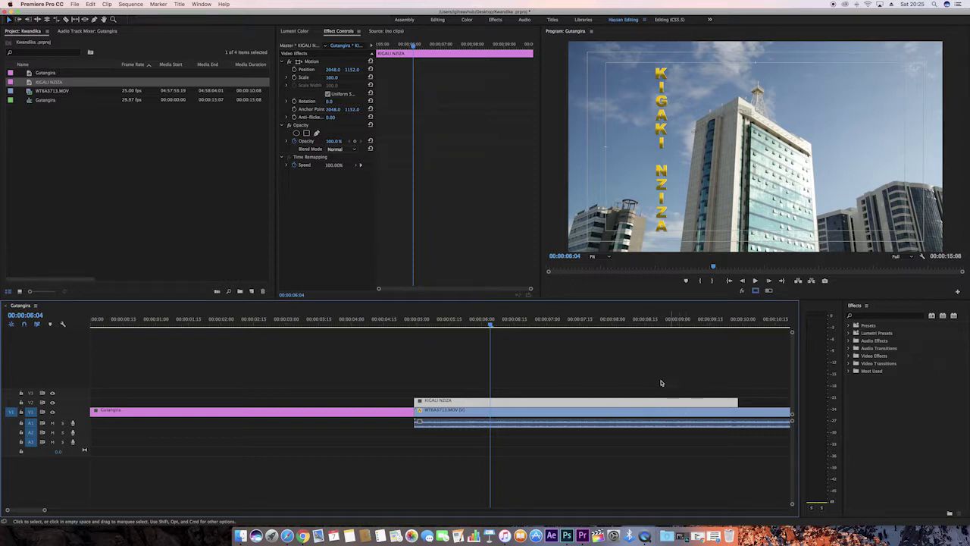
pyautogui.press('-')
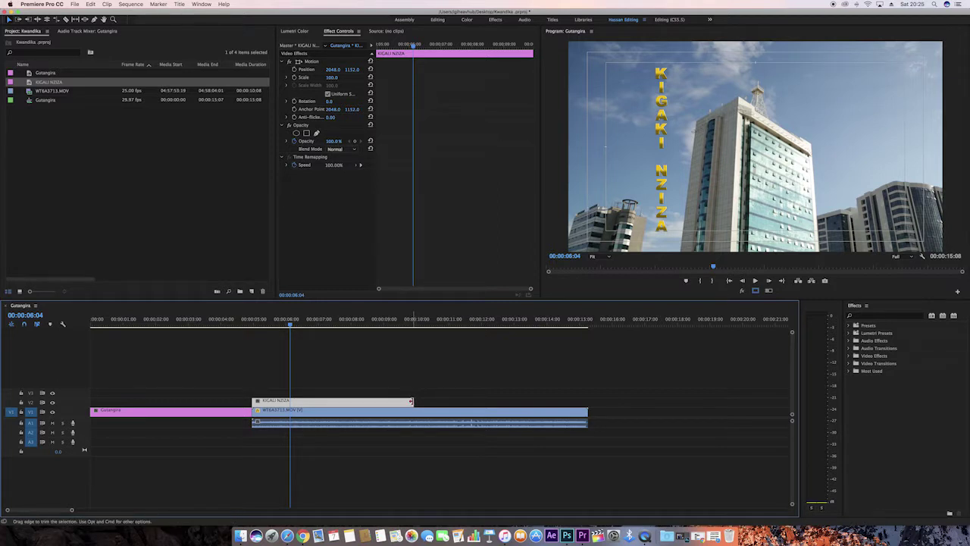
pyautogui.moveTo(412, 401); pyautogui.dragTo(588, 400)
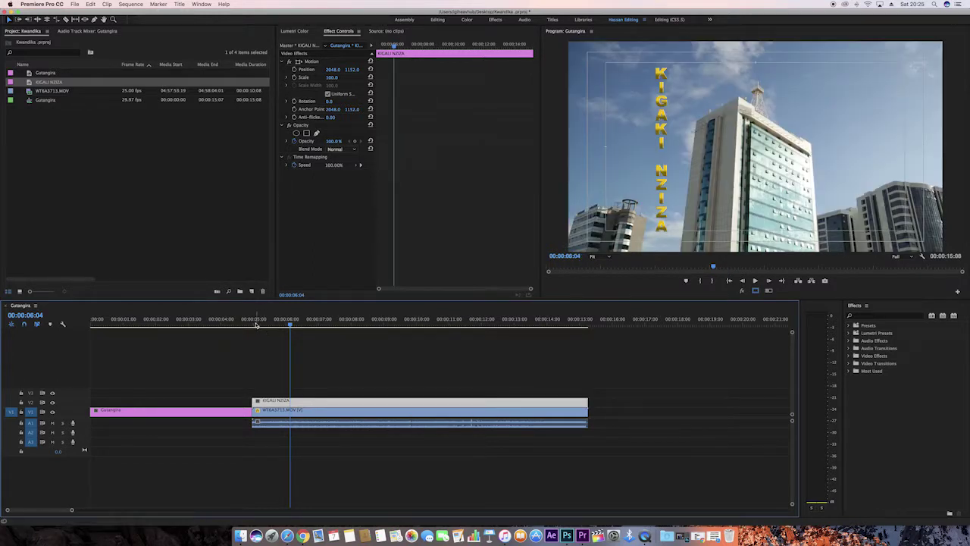